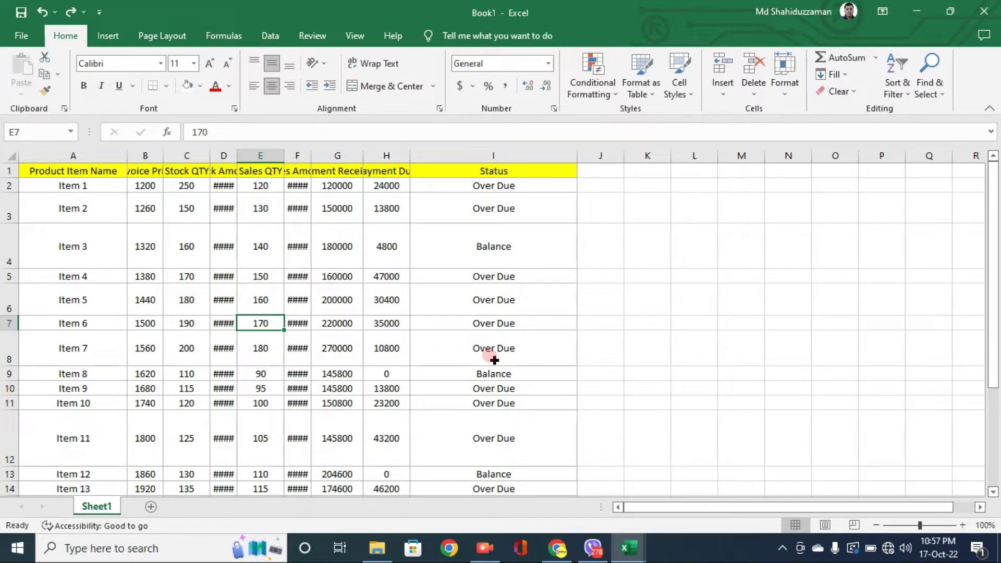
- Check the Item 7 and Item 5 Sales QTY values and try selecting columns A through I
{"action": "left_click", "coordinate": [258, 349]}
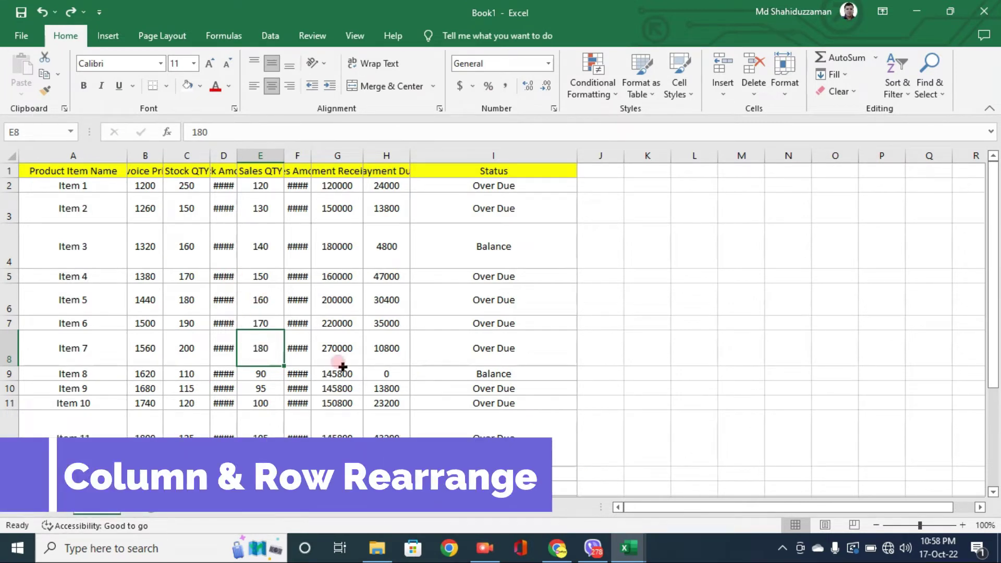
{"action": "left_click", "coordinate": [264, 290]}
{"action": "left_click", "coordinate": [174, 229]}
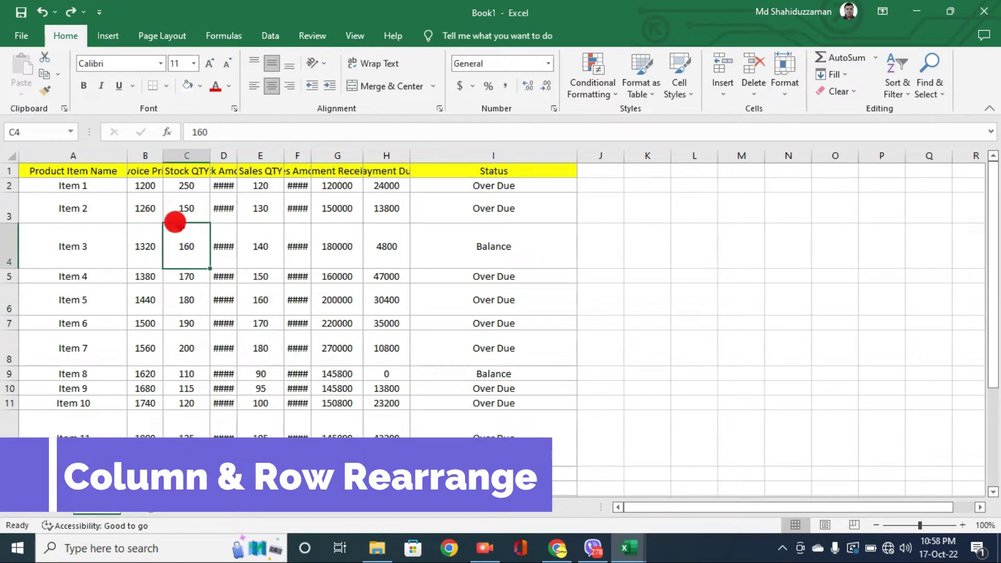
{"action": "left_click", "coordinate": [125, 156]}
{"action": "left_click_drag", "start_coordinate": [134, 155], "coordinate": [437, 227]}
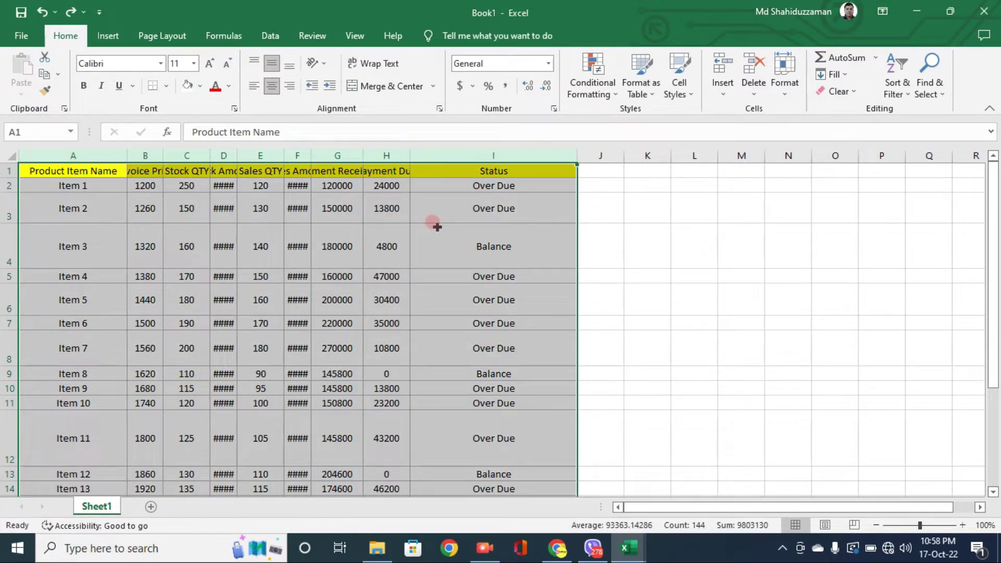
{"action": "left_click", "coordinate": [349, 246]}
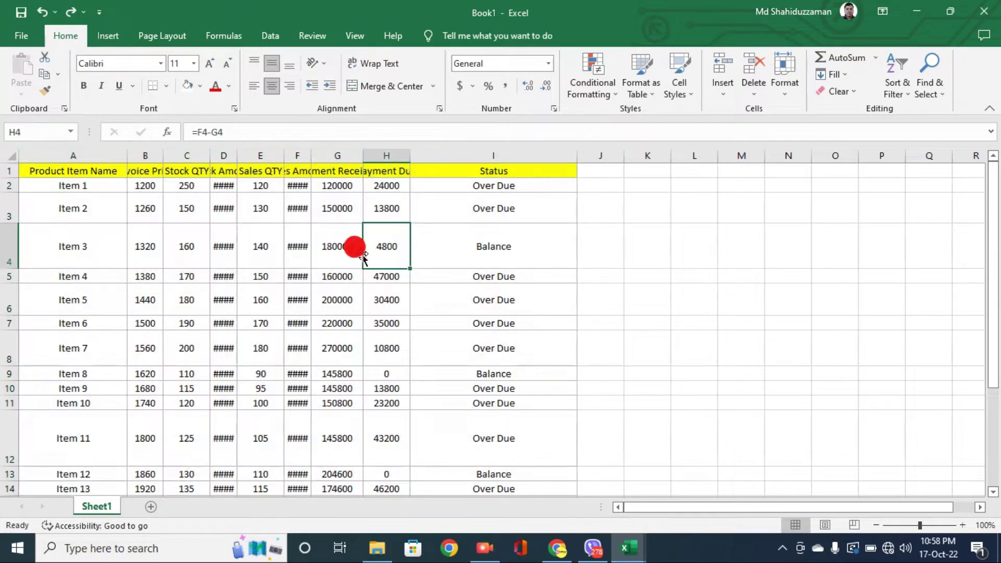
- Review Stock QTY and Sales QTY cells, the Stock Amount and Sales Amount columns, and Item 3's formula
{"action": "left_click", "coordinate": [259, 245]}
{"action": "left_click", "coordinate": [192, 241]}
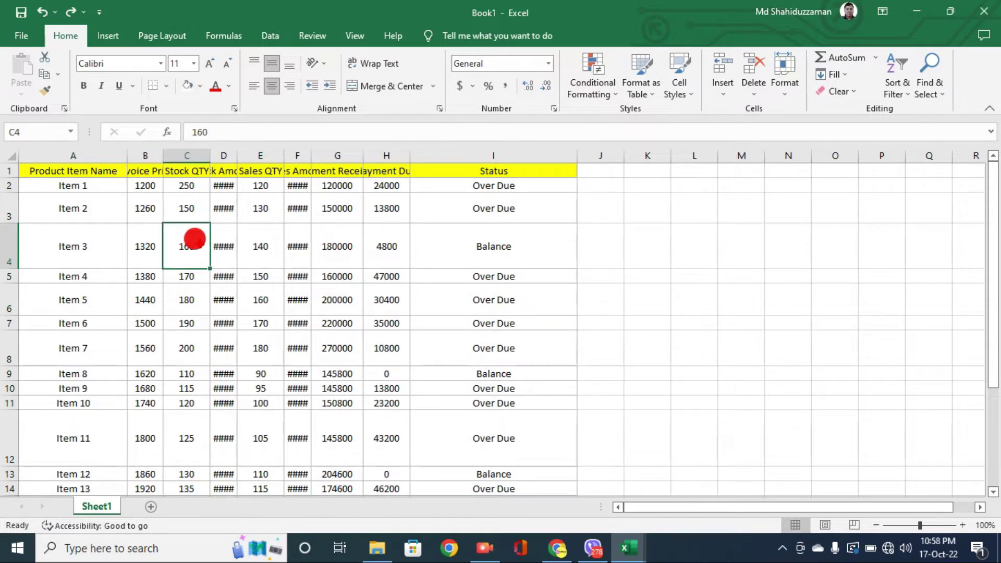
{"action": "left_click", "coordinate": [268, 276]}
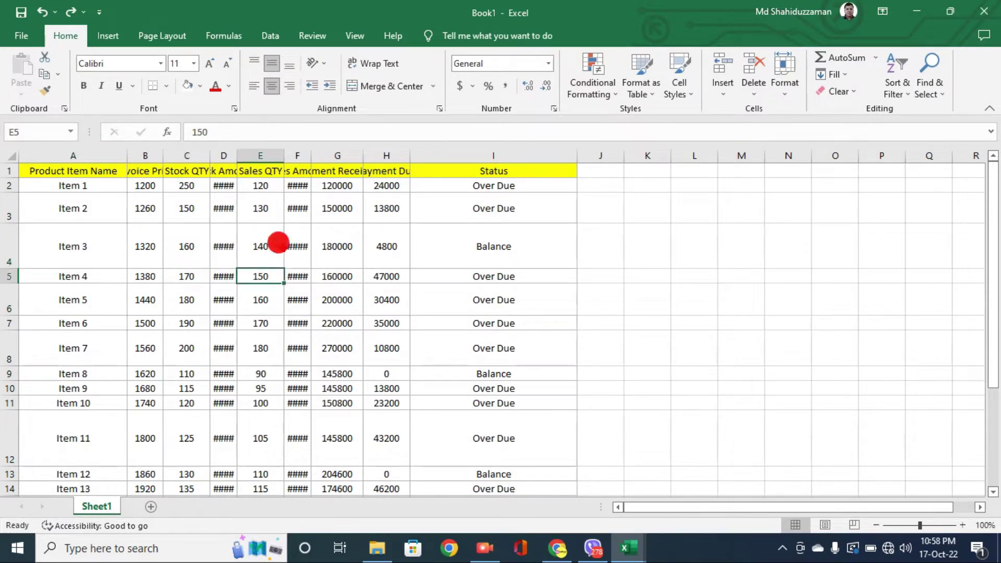
{"action": "left_click", "coordinate": [225, 172]}
{"action": "key", "text": "ctrl+shift+Down"}
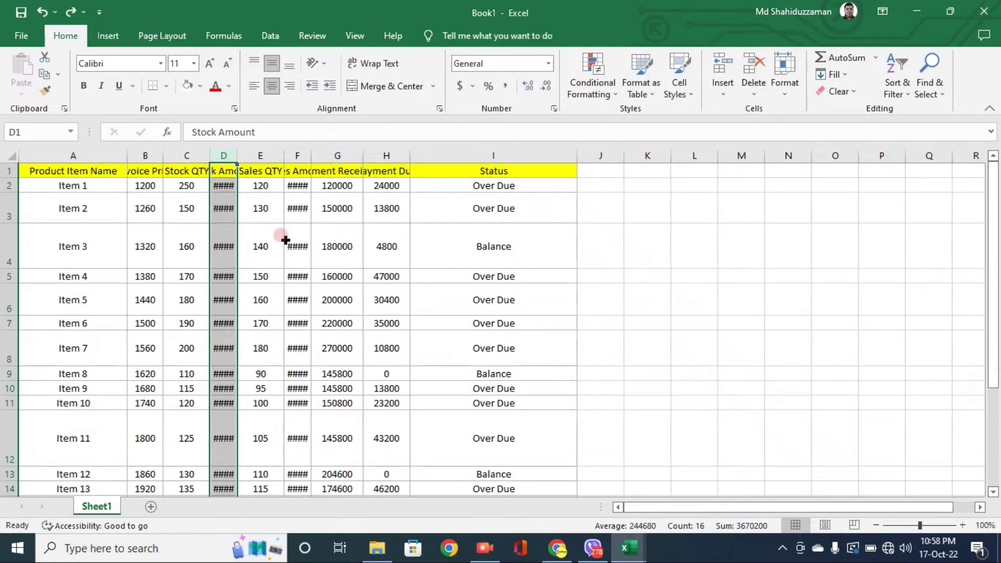
{"action": "left_click", "coordinate": [297, 151]}
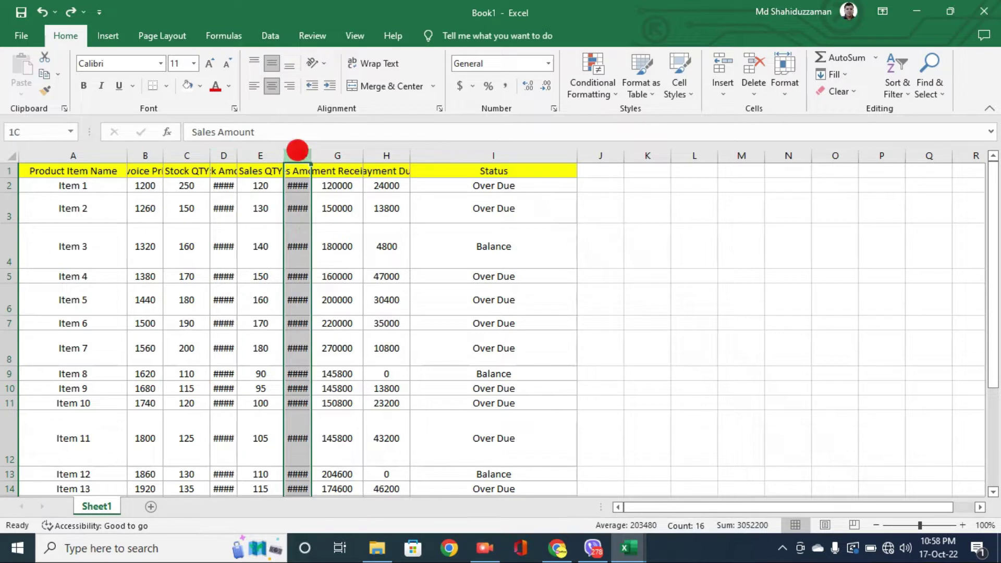
{"action": "left_click", "coordinate": [333, 275]}
{"action": "left_click", "coordinate": [300, 250]}
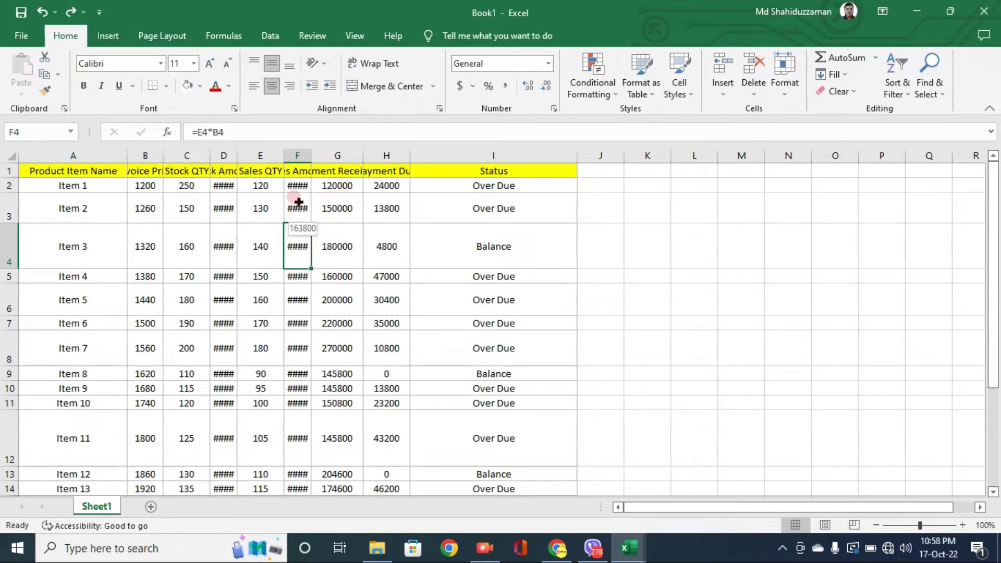
- Widen the Sales Amount and Stock Amount columns so their figures replace ####
{"action": "left_click_drag", "start_coordinate": [311, 156], "coordinate": [337, 155]}
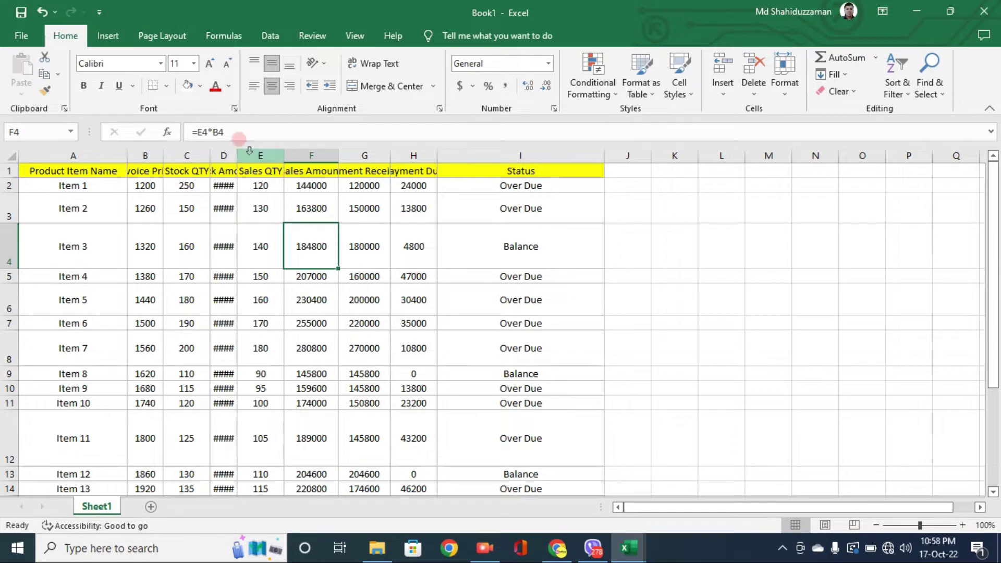
{"action": "left_click_drag", "start_coordinate": [238, 155], "coordinate": [266, 156]}
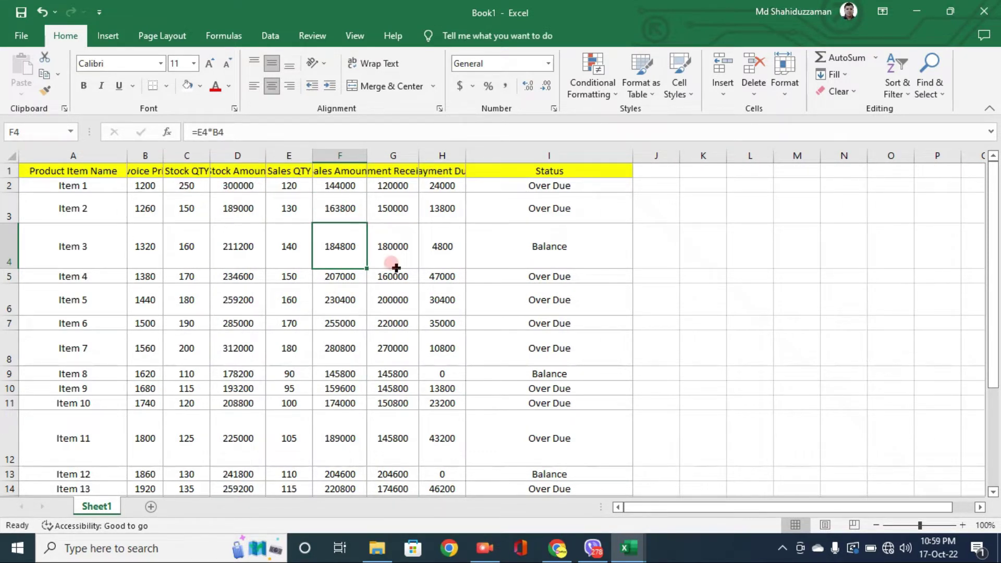
{"action": "left_click", "coordinate": [342, 289]}
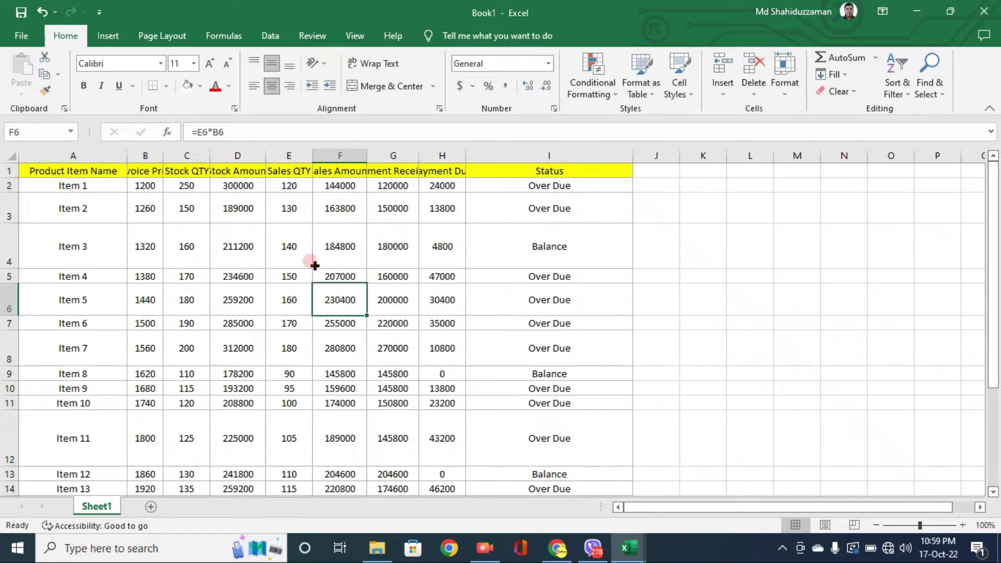
- Check the Sales QTY column, Item 3's Sales Amount and Stock QTY cells, and select columns A–I
{"action": "left_click", "coordinate": [287, 155]}
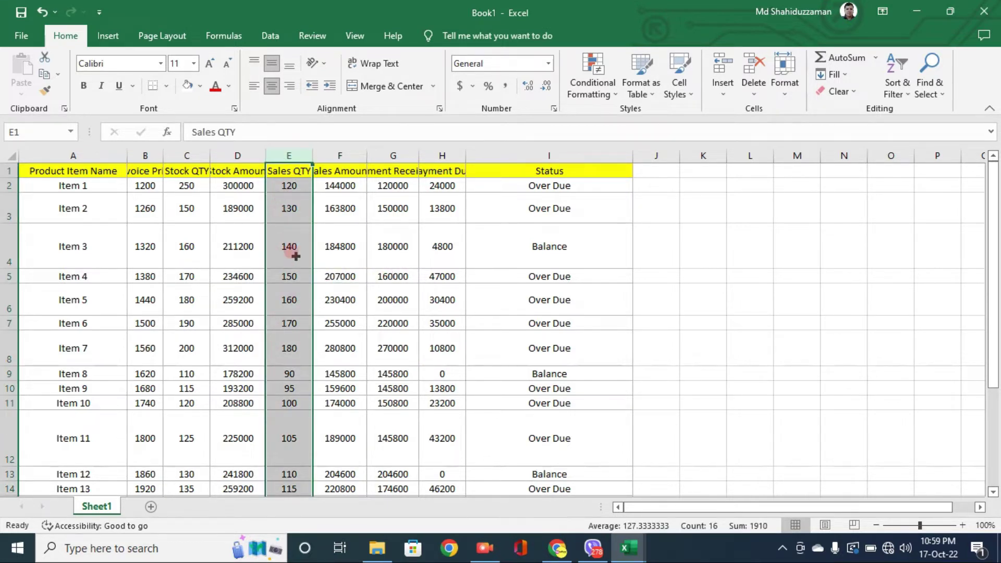
{"action": "left_click", "coordinate": [323, 232]}
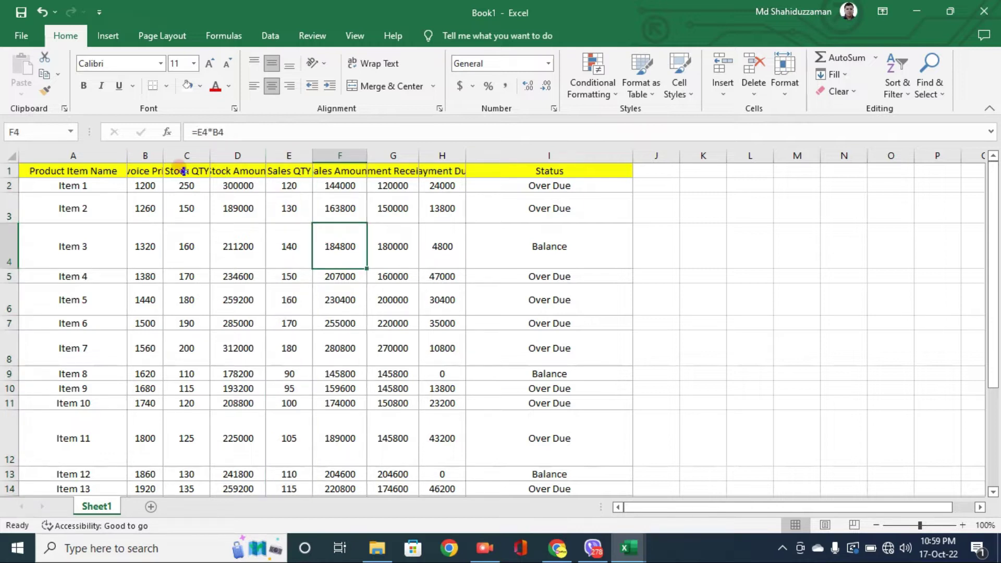
{"action": "left_click", "coordinate": [190, 201]}
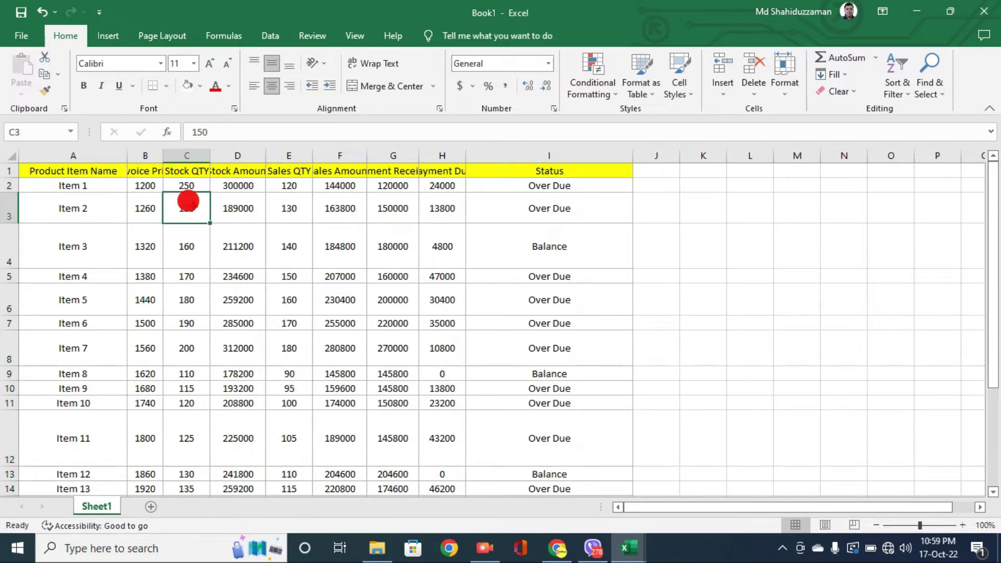
{"action": "left_click", "coordinate": [194, 242]}
{"action": "left_click_drag", "start_coordinate": [91, 154], "coordinate": [530, 158]}
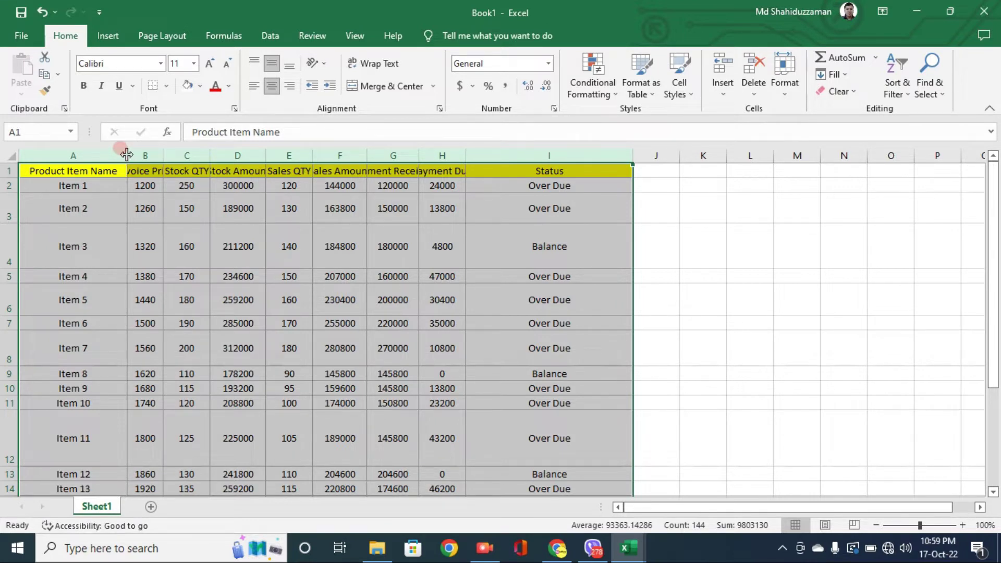
{"action": "left_click_drag", "start_coordinate": [126, 154], "coordinate": [120, 159]}
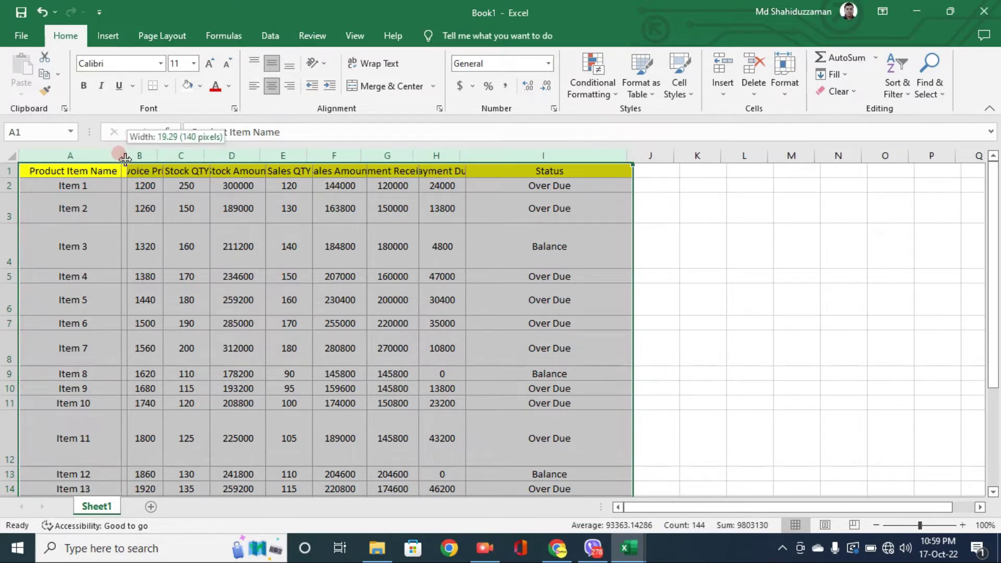
{"action": "left_click_drag", "start_coordinate": [120, 159], "coordinate": [127, 158]}
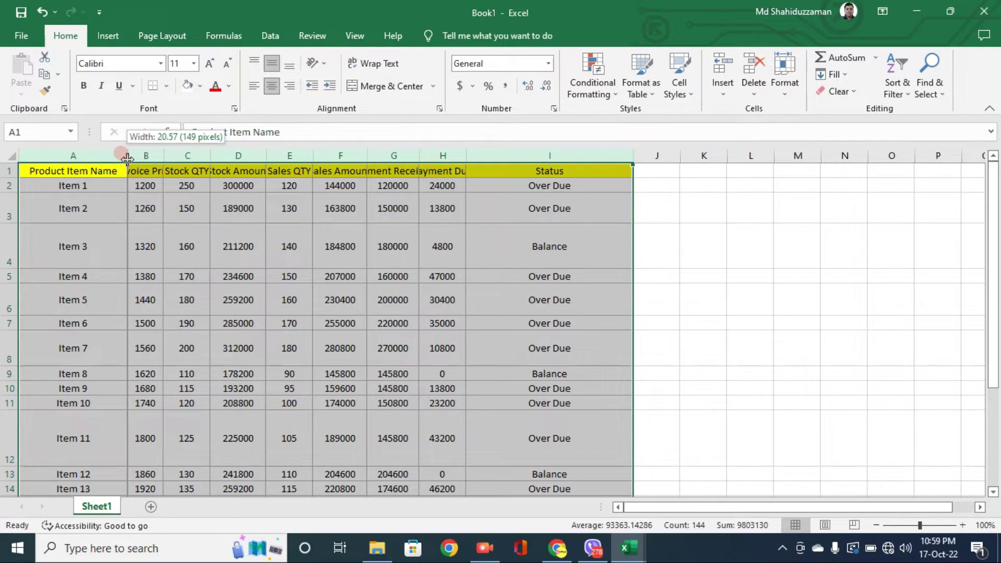
{"action": "left_click_drag", "start_coordinate": [127, 157], "coordinate": [139, 158]}
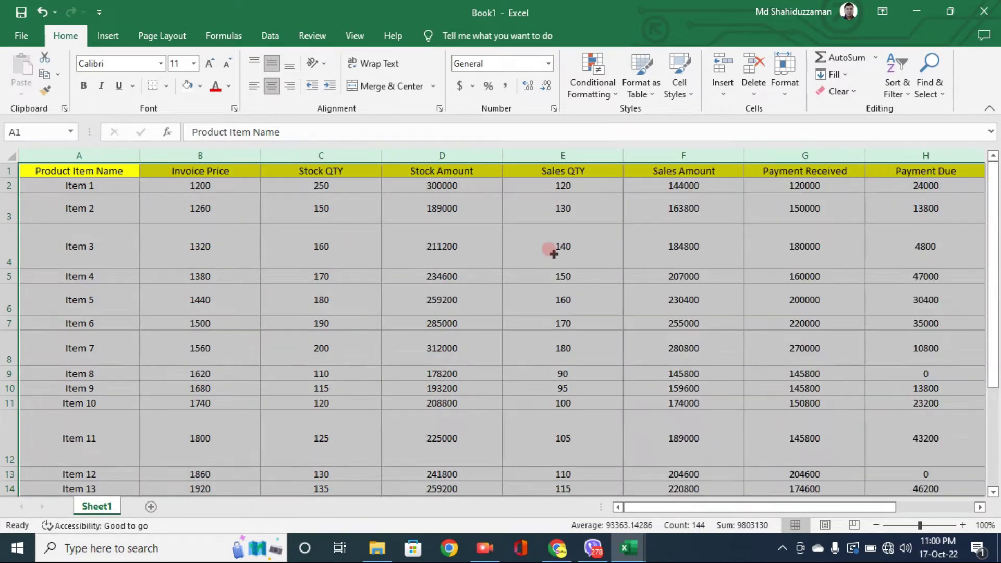
{"action": "left_click", "coordinate": [222, 155]}
{"action": "left_click", "coordinate": [309, 155]}
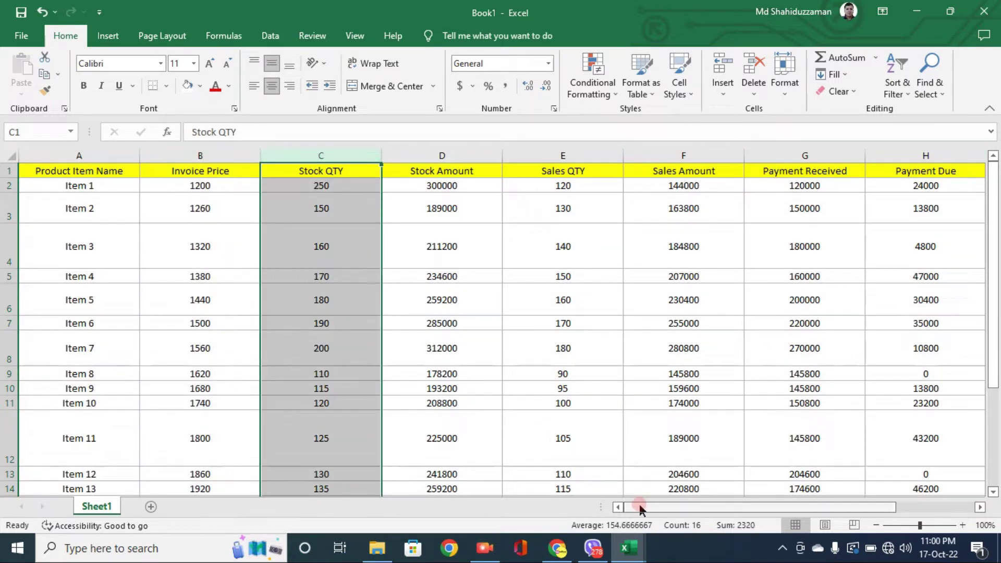
{"action": "left_click_drag", "start_coordinate": [659, 506], "coordinate": [640, 514]}
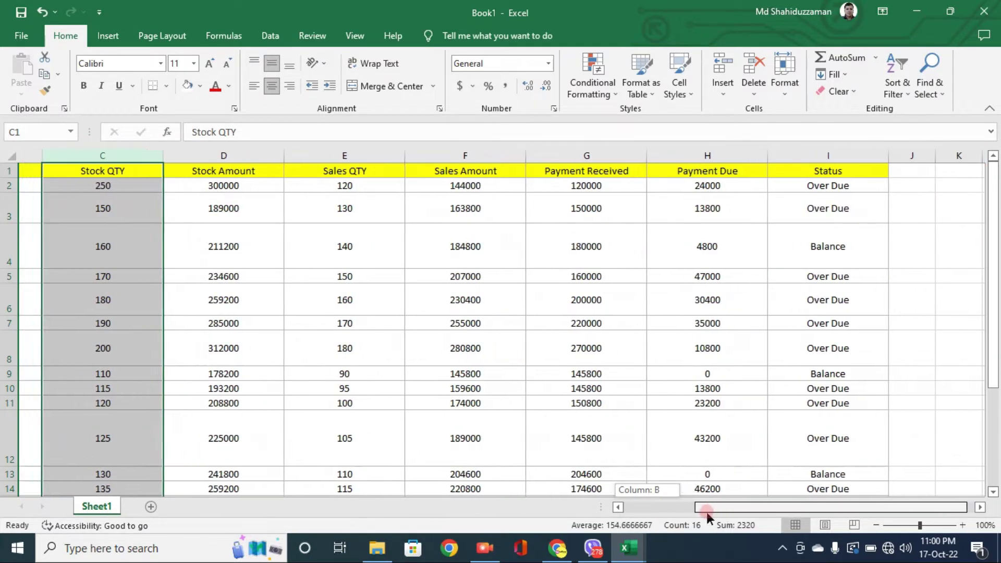
{"action": "left_click", "coordinate": [94, 196]}
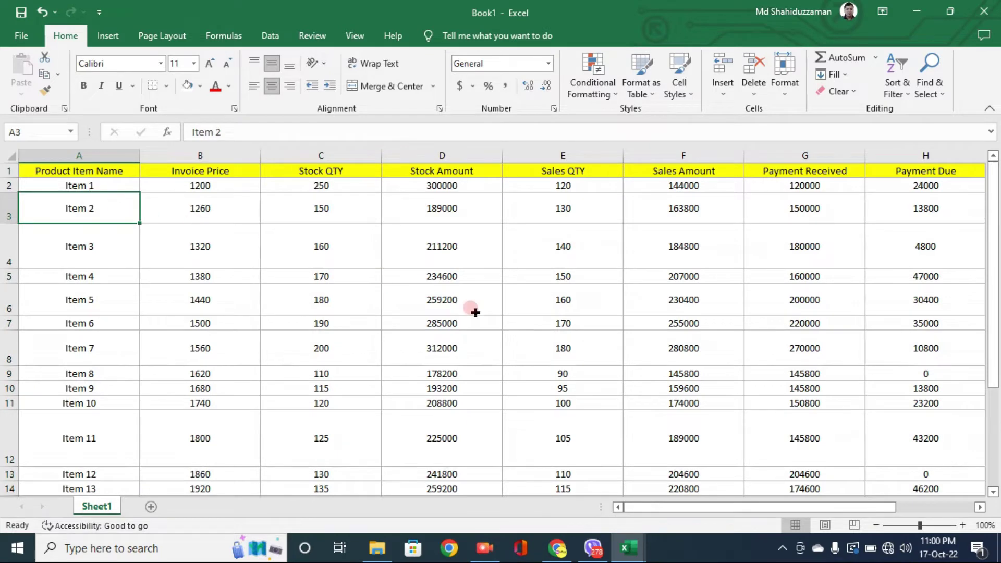
{"action": "left_click_drag", "start_coordinate": [636, 511], "coordinate": [700, 508]}
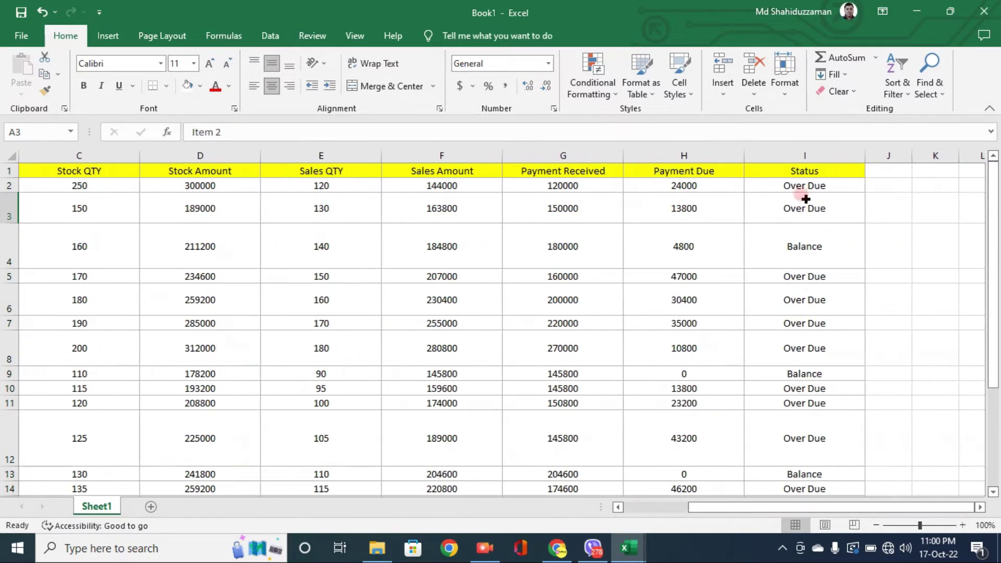
{"action": "left_click_drag", "start_coordinate": [746, 505], "coordinate": [671, 513]}
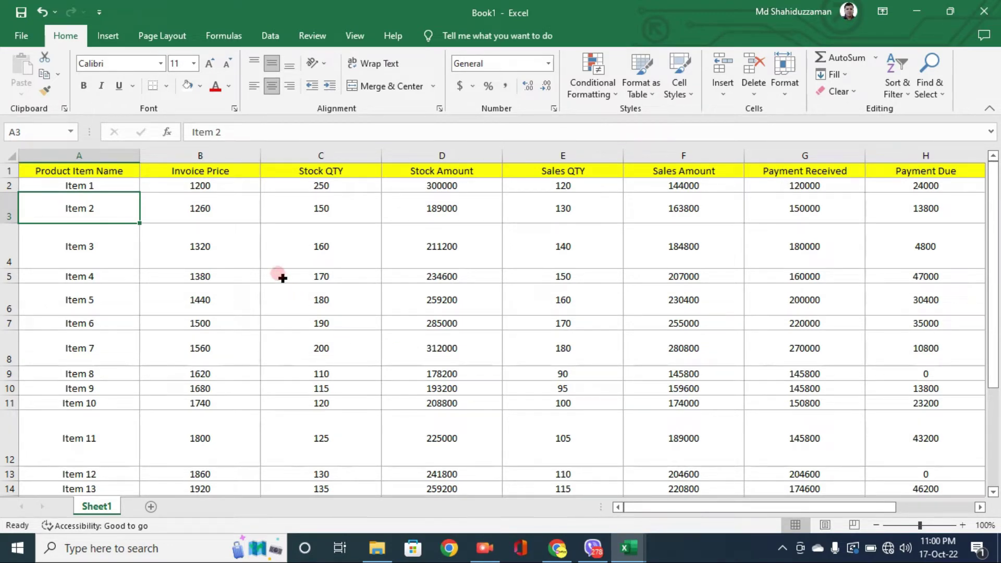
- Undo the width change and check the cut-off Product Item Name, Invoice Price and Stock QTY headers
{"action": "key", "text": "ctrl+z"}
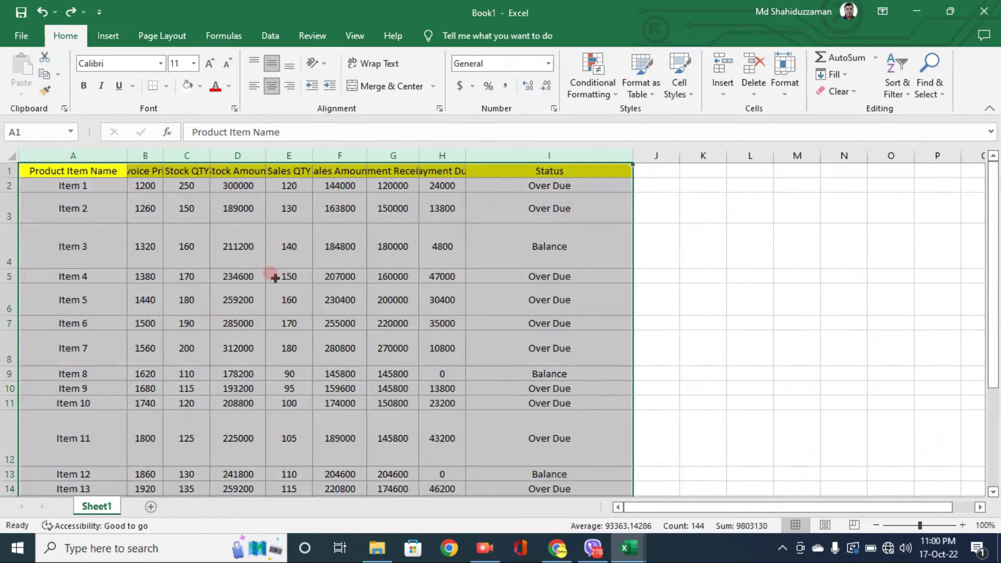
{"action": "left_click", "coordinate": [197, 253]}
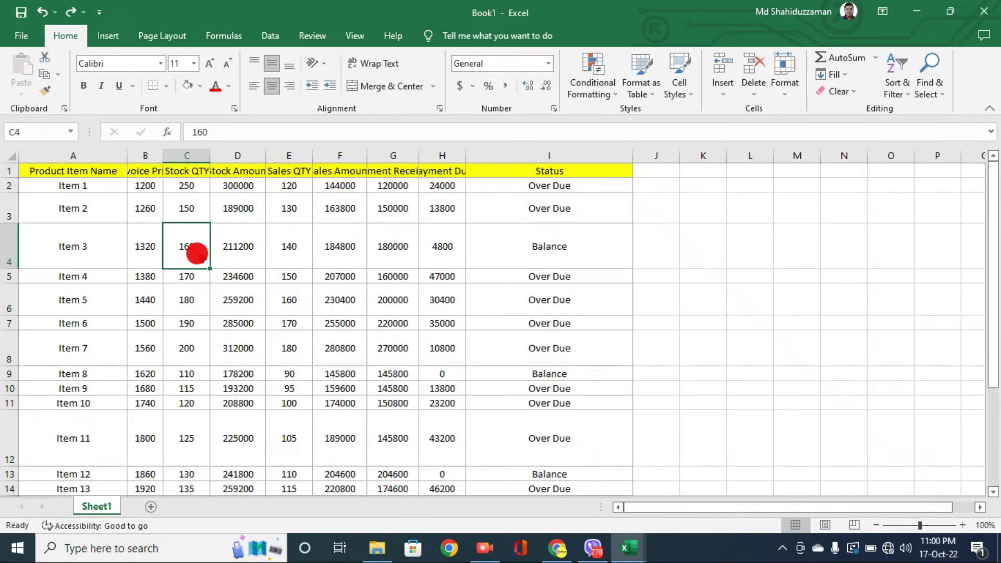
{"action": "left_click", "coordinate": [116, 166]}
{"action": "left_click", "coordinate": [143, 172]}
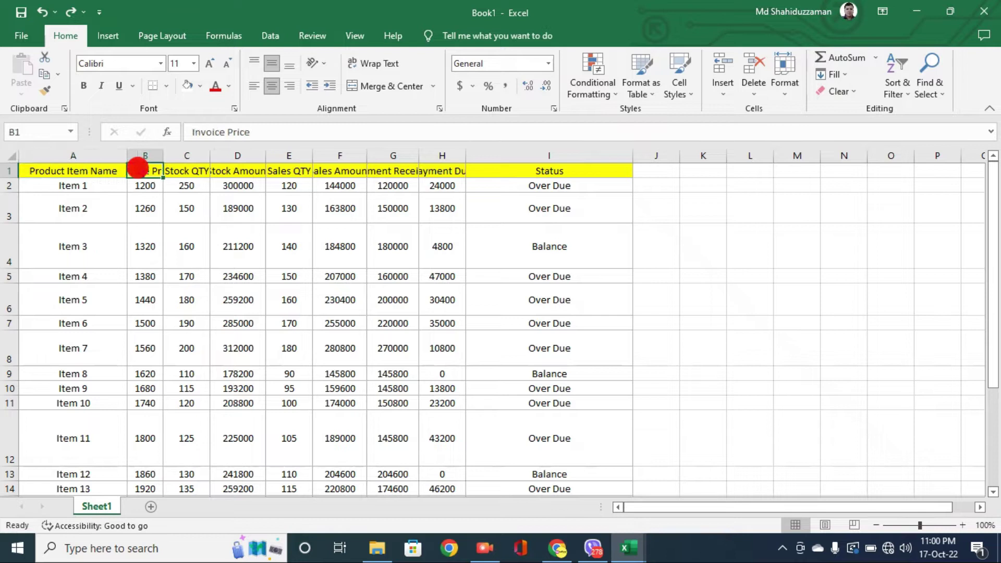
{"action": "left_click", "coordinate": [175, 165]}
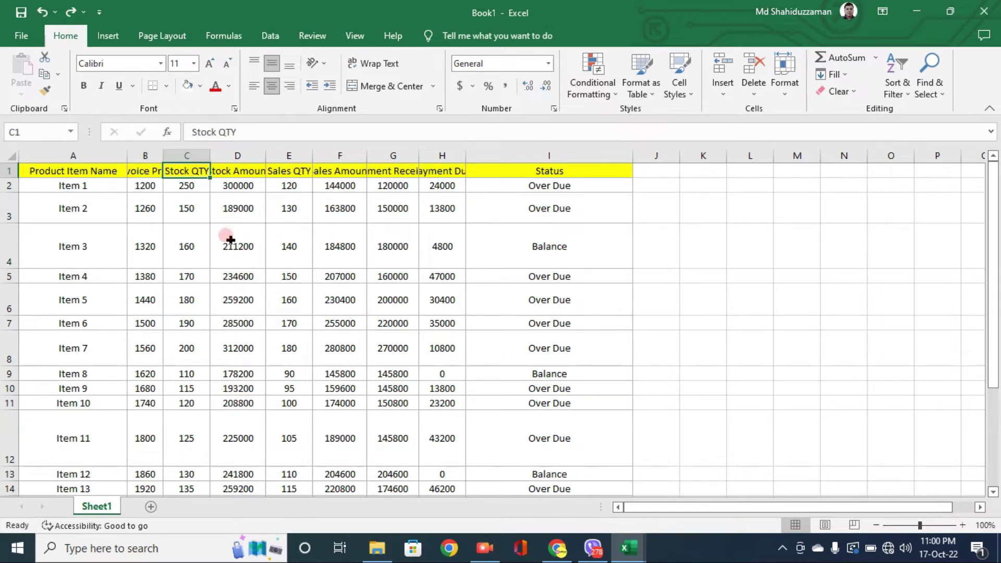
- Review the Stock Amount formulas in D3 and D4, values in C4 and B3, and select columns A–I
{"action": "left_click", "coordinate": [227, 218]}
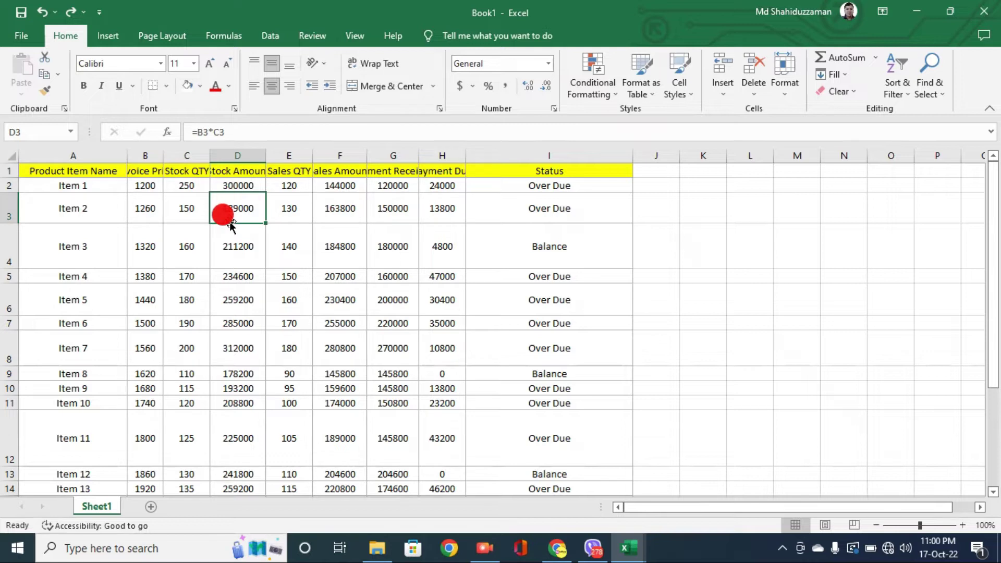
{"action": "left_click", "coordinate": [249, 252]}
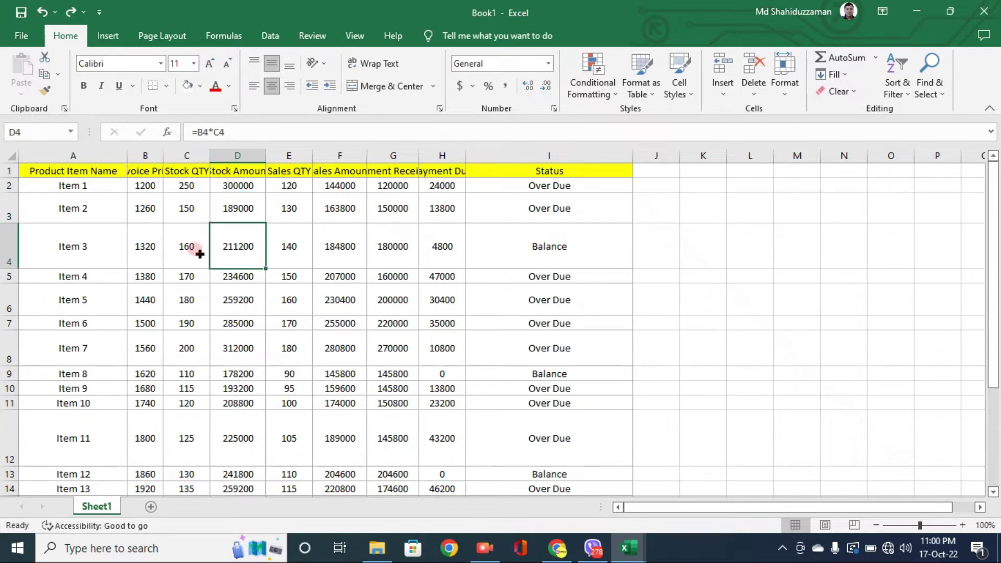
{"action": "left_click", "coordinate": [183, 247]}
{"action": "left_click", "coordinate": [138, 209]}
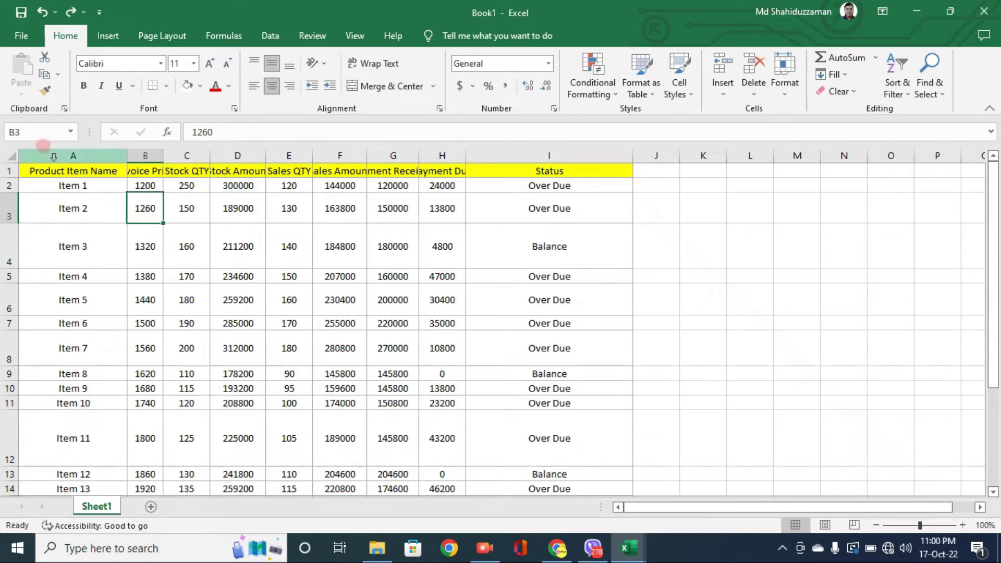
{"action": "left_click_drag", "start_coordinate": [53, 156], "coordinate": [495, 157]}
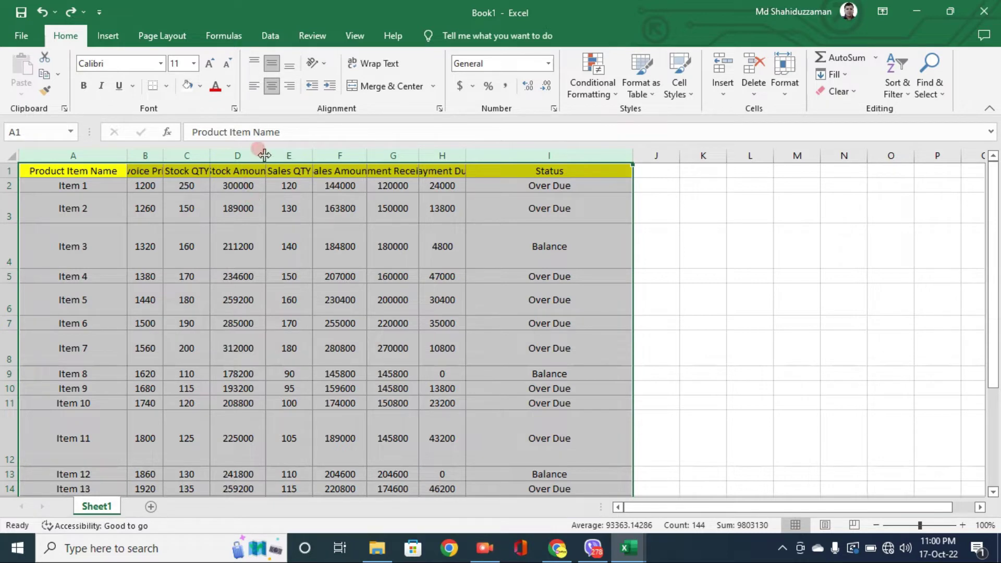
- AutoFit columns A–I to their contents, then review the D4 formula and B4 Invoice Price
{"action": "double_click", "coordinate": [264, 155]}
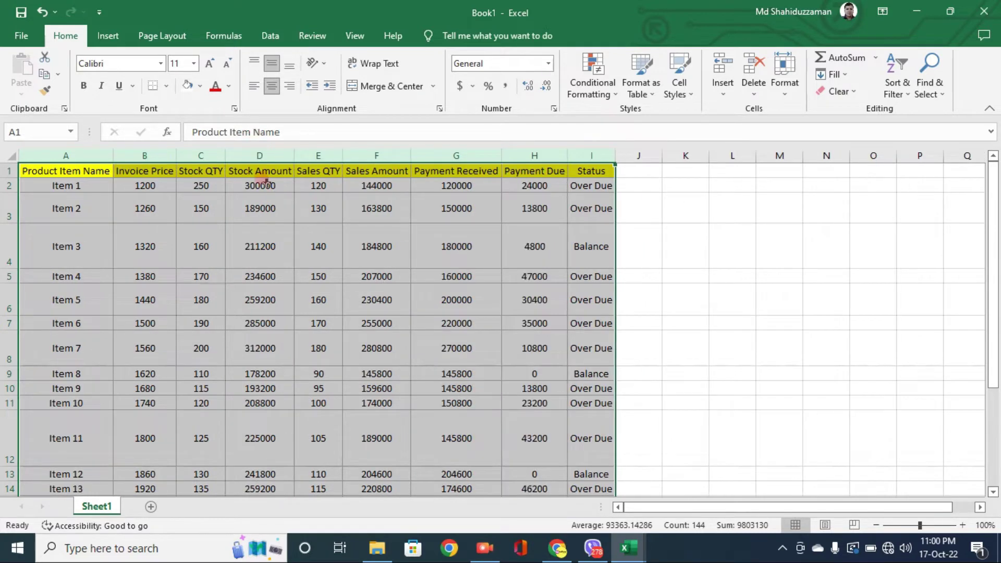
{"action": "left_click", "coordinate": [260, 253]}
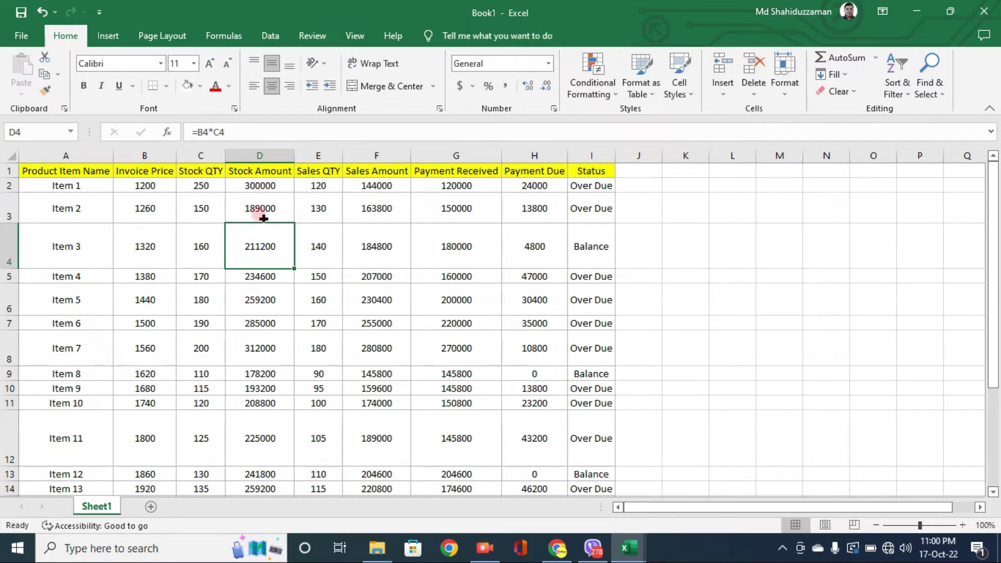
{"action": "left_click", "coordinate": [165, 234]}
{"action": "left_click", "coordinate": [152, 171]}
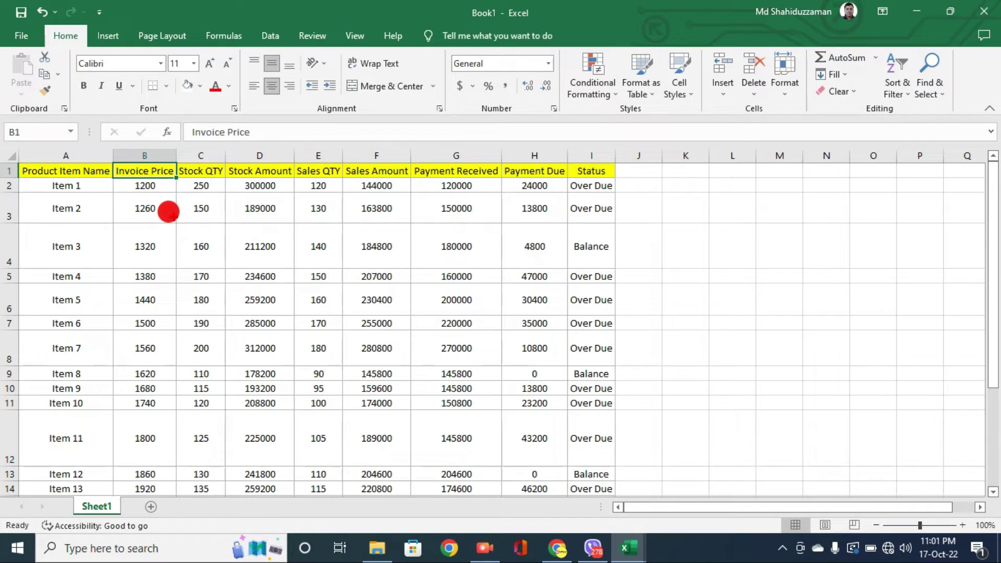
{"action": "left_click", "coordinate": [197, 194]}
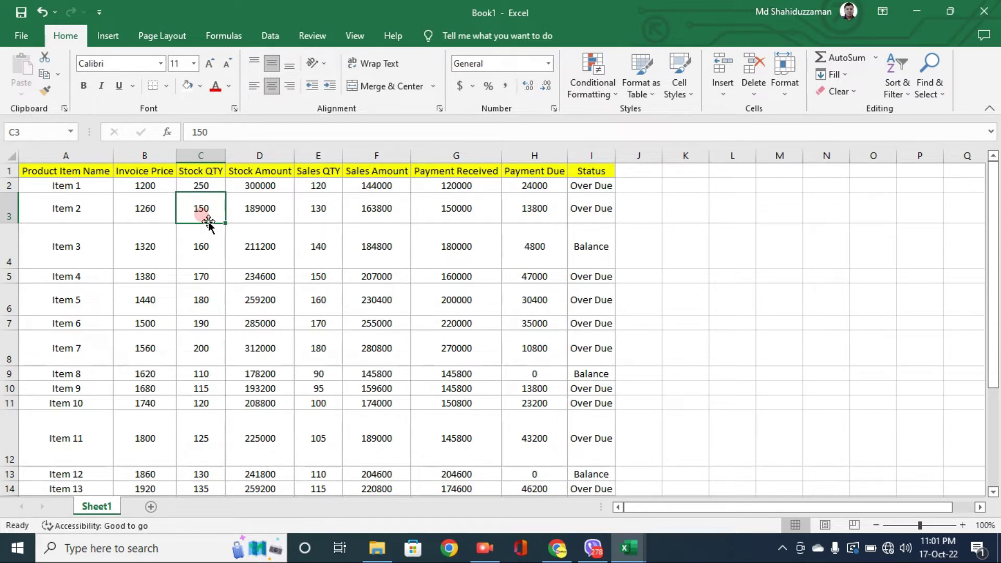
{"action": "left_click", "coordinate": [204, 251]}
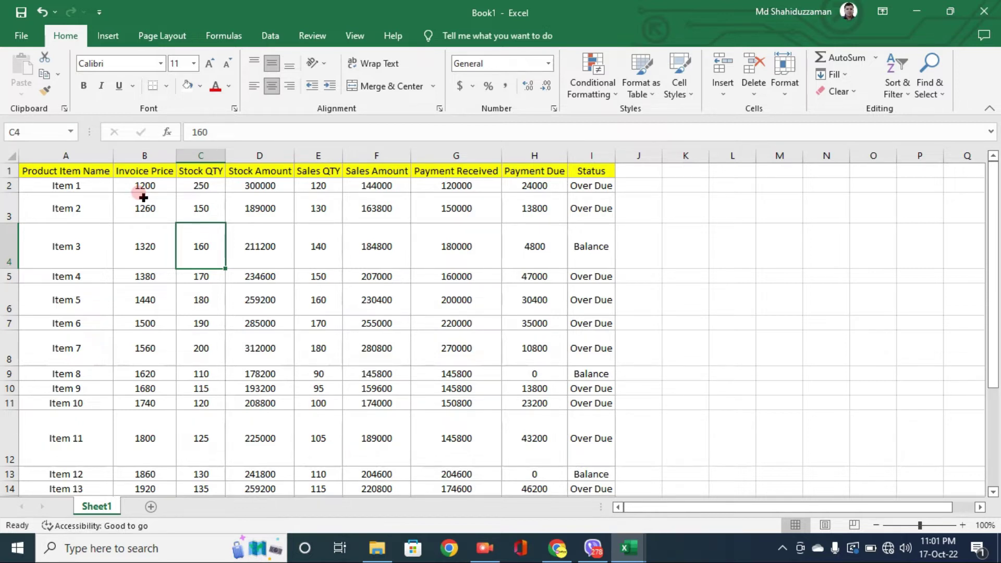
{"action": "left_click", "coordinate": [144, 198]}
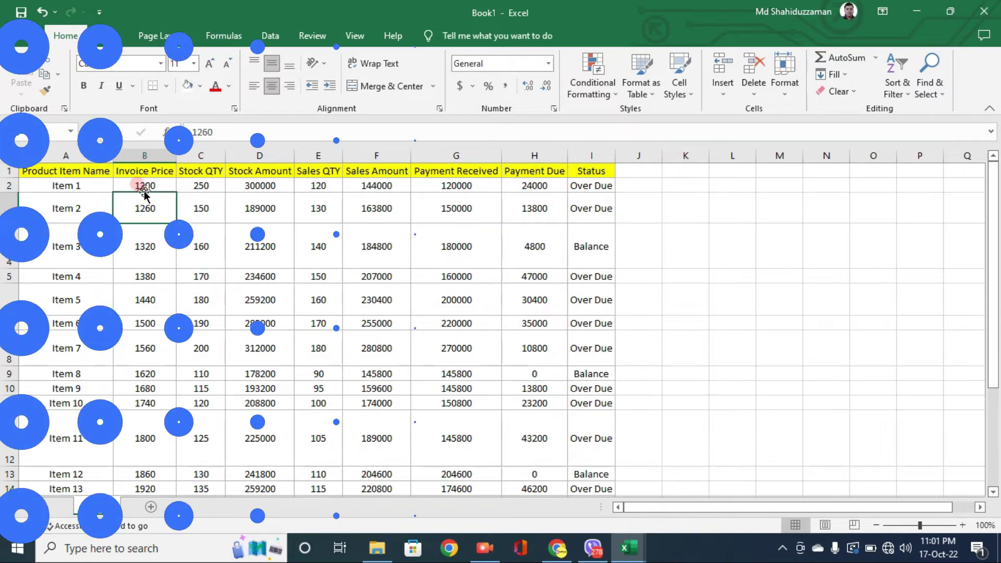
{"action": "key", "text": "ctrl+Up"}
{"action": "key", "text": "ctrl+shift+Down"}
{"action": "left_click", "coordinate": [203, 237]}
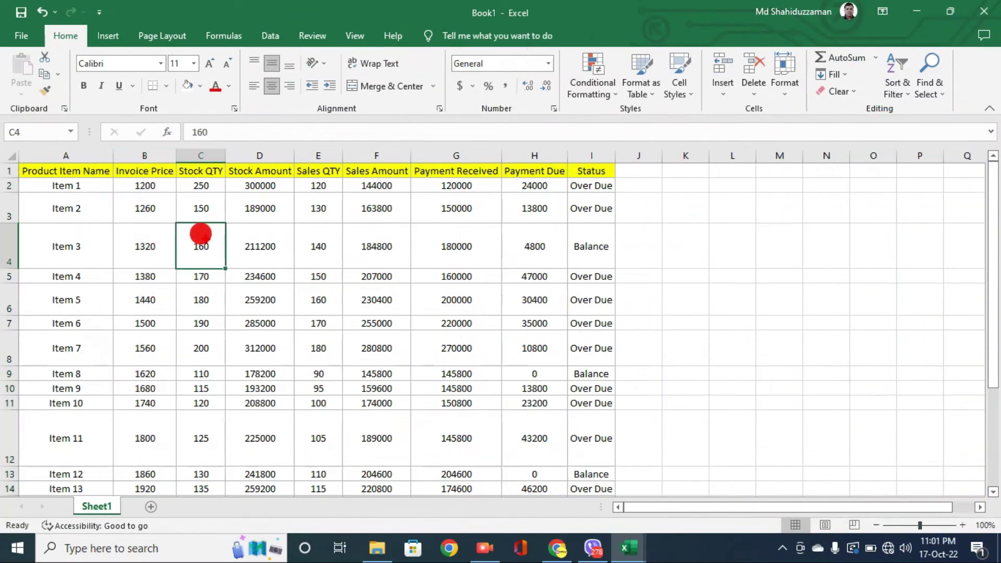
{"action": "left_click", "coordinate": [197, 197]}
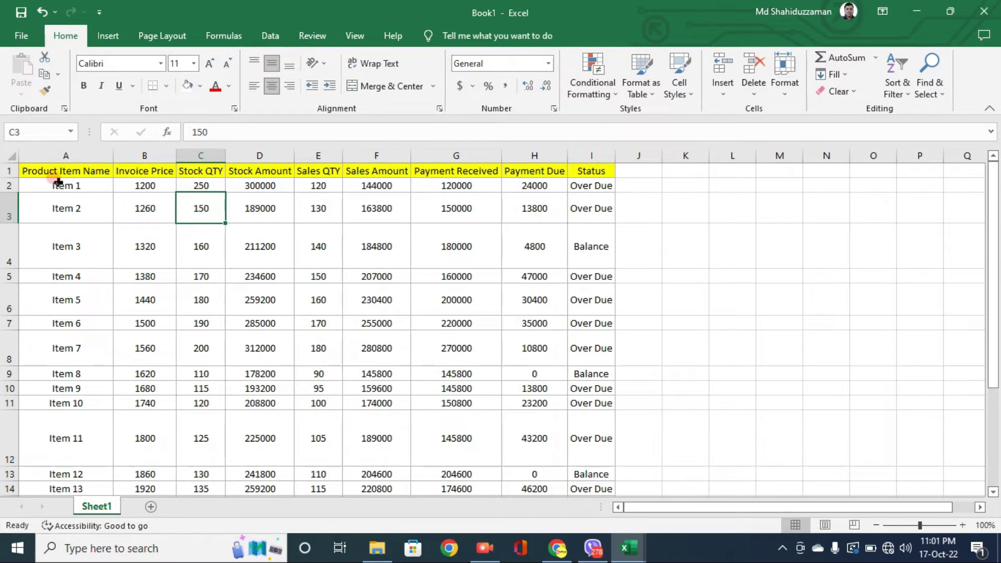
- Select rows 2–16 and test row heights by dragging a border to about 27 points
{"action": "mouse_move", "coordinate": [10, 185]}
{"action": "left_mouse_down"}
{"action": "mouse_move", "coordinate": [13, 519]}
{"action": "mouse_move", "coordinate": [15, 471]}
{"action": "left_mouse_up"}
{"action": "scroll", "coordinate": [372, 276], "scroll_direction": "up", "scroll_amount": 2}
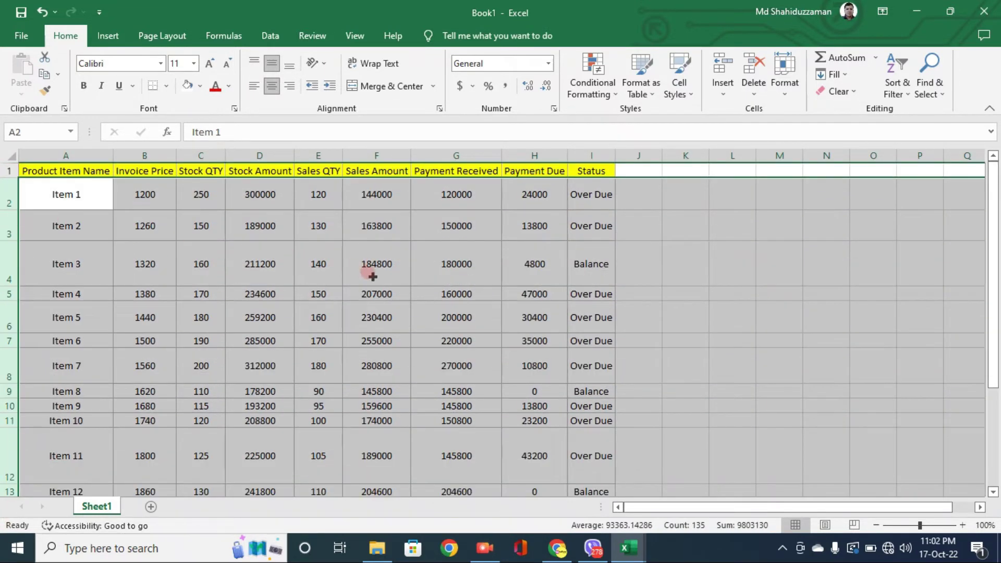
{"action": "left_click_drag", "start_coordinate": [11, 208], "coordinate": [11, 196]}
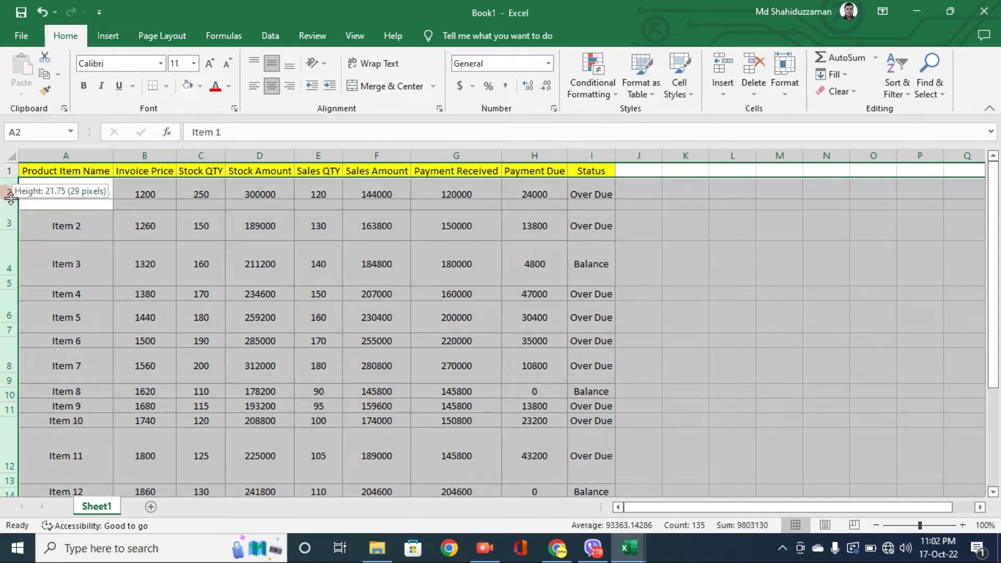
{"action": "left_click_drag", "start_coordinate": [10, 196], "coordinate": [11, 199]}
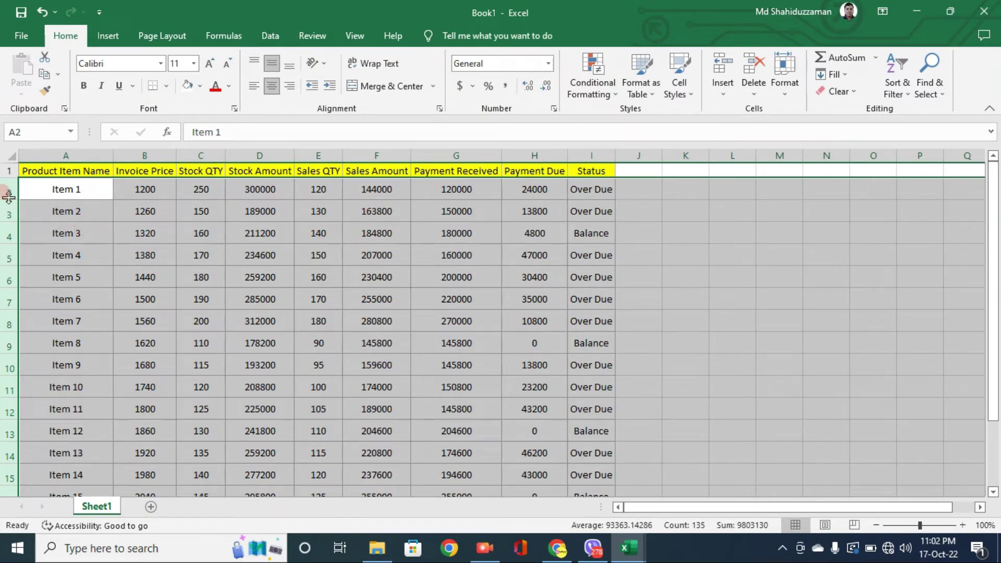
{"action": "left_click", "coordinate": [64, 243]}
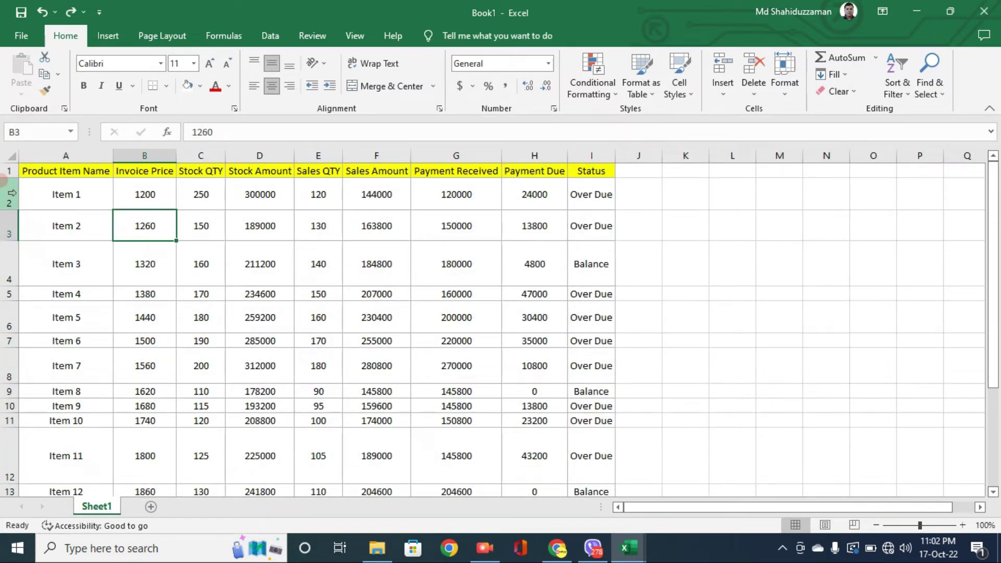
- Reselect rows 2–16 and AutoFit them to one uniform height
{"action": "left_click_drag", "start_coordinate": [9, 193], "coordinate": [16, 462]}
{"action": "scroll", "coordinate": [176, 373], "scroll_direction": "up", "scroll_amount": 2}
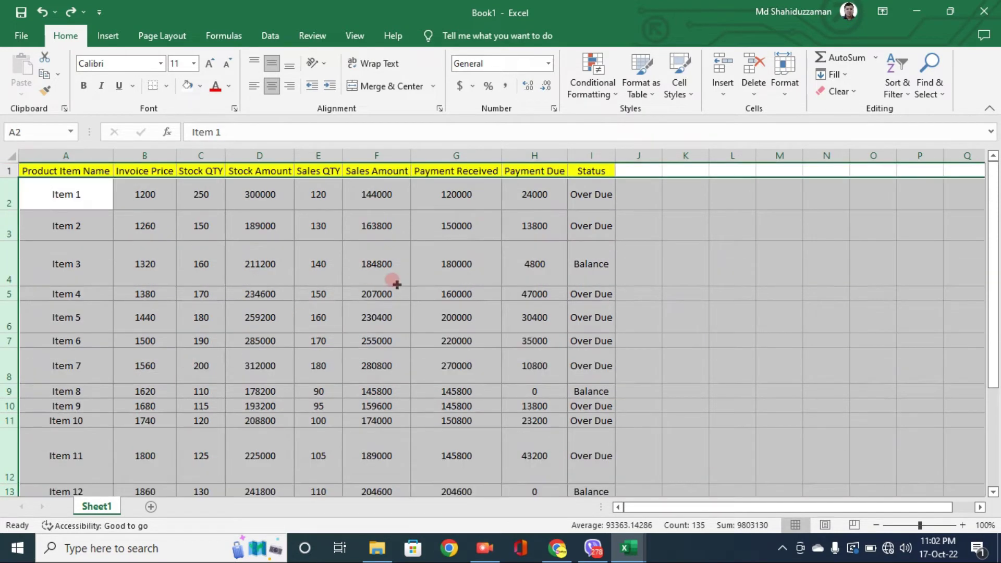
{"action": "double_click", "coordinate": [10, 209]}
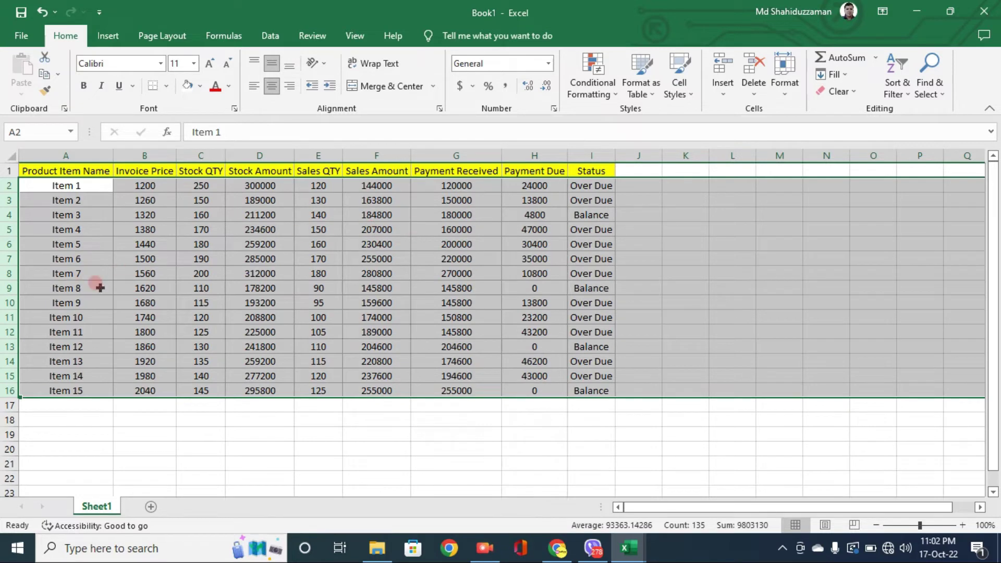
{"action": "left_click", "coordinate": [166, 245]}
{"action": "left_click", "coordinate": [280, 311]}
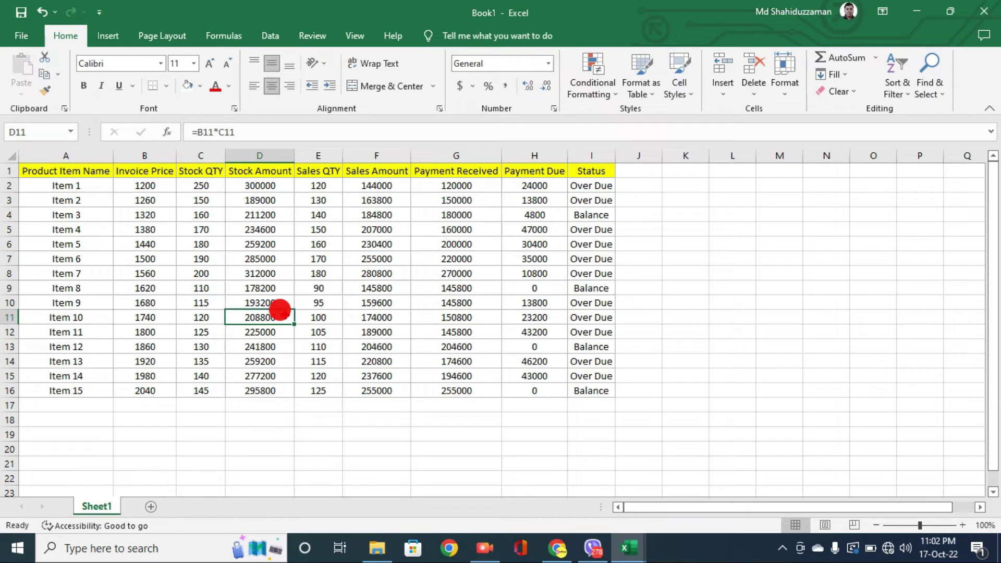
- Check cells E10 and C5, then select the whole Invoice Price column B
{"action": "left_click", "coordinate": [332, 305]}
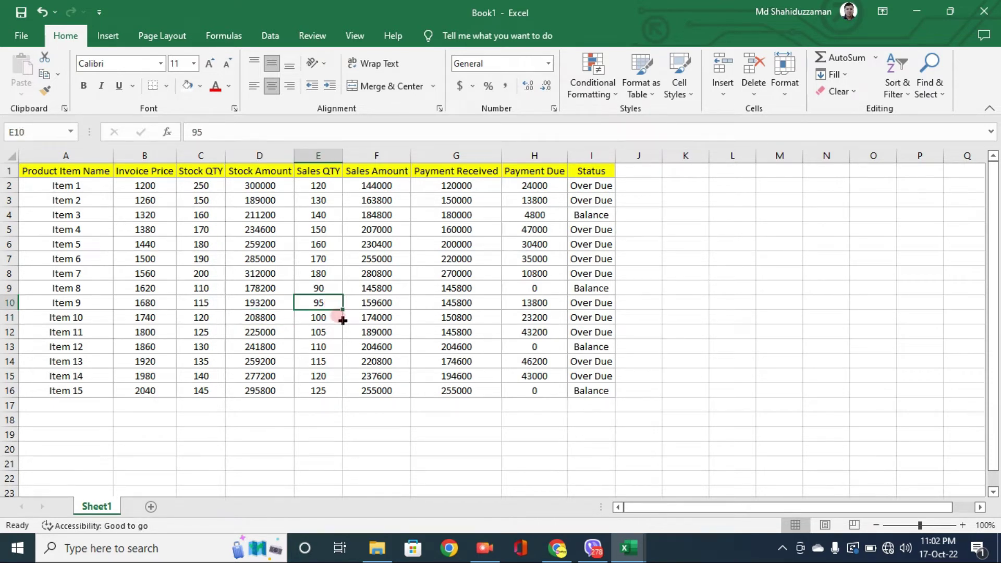
{"action": "left_click", "coordinate": [201, 230]}
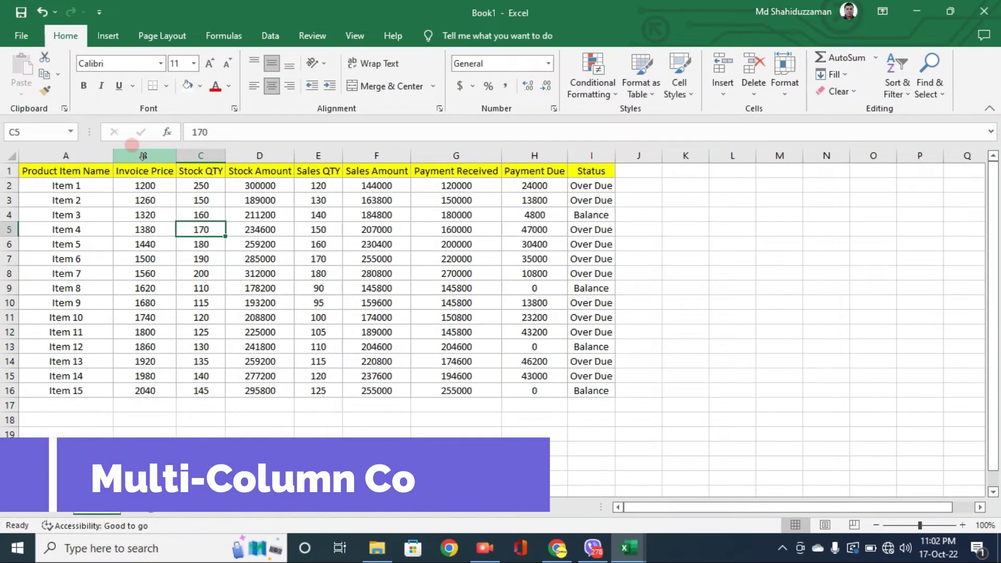
{"action": "left_click", "coordinate": [143, 156]}
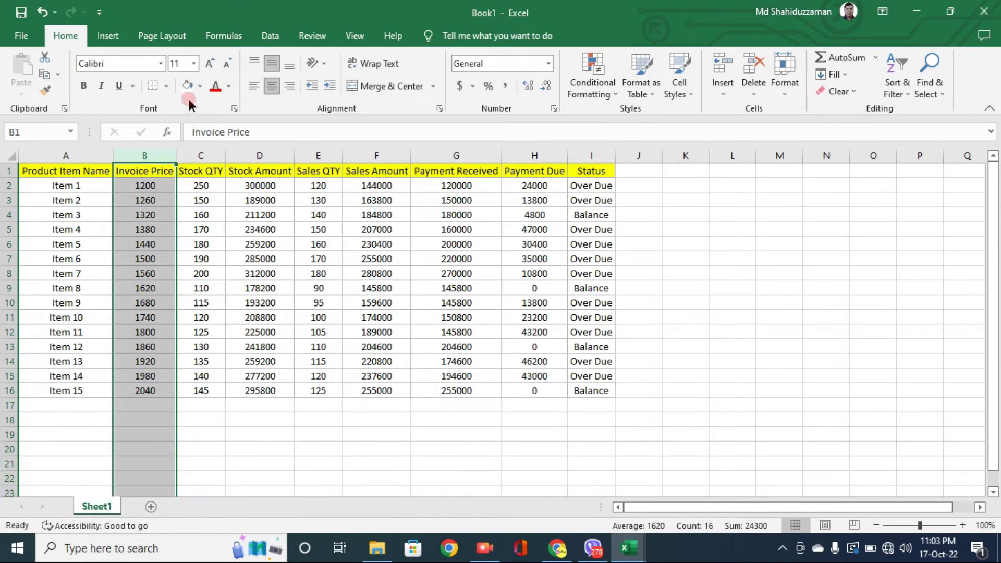
- Fill columns B, E, G and A green, then reselect the Product Item Name column A
{"action": "left_click", "coordinate": [200, 87]}
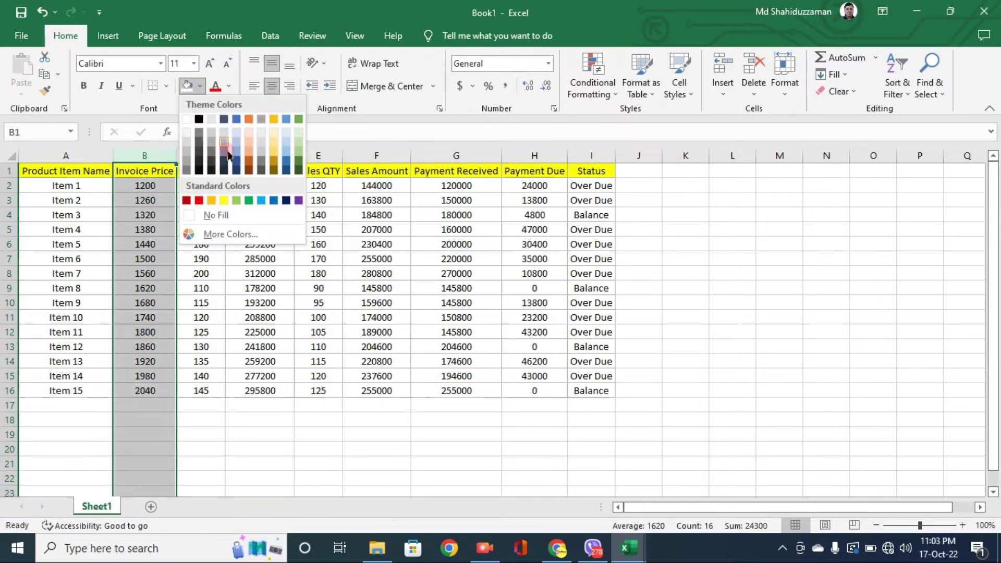
{"action": "left_click", "coordinate": [248, 200]}
{"action": "left_click", "coordinate": [310, 156]}
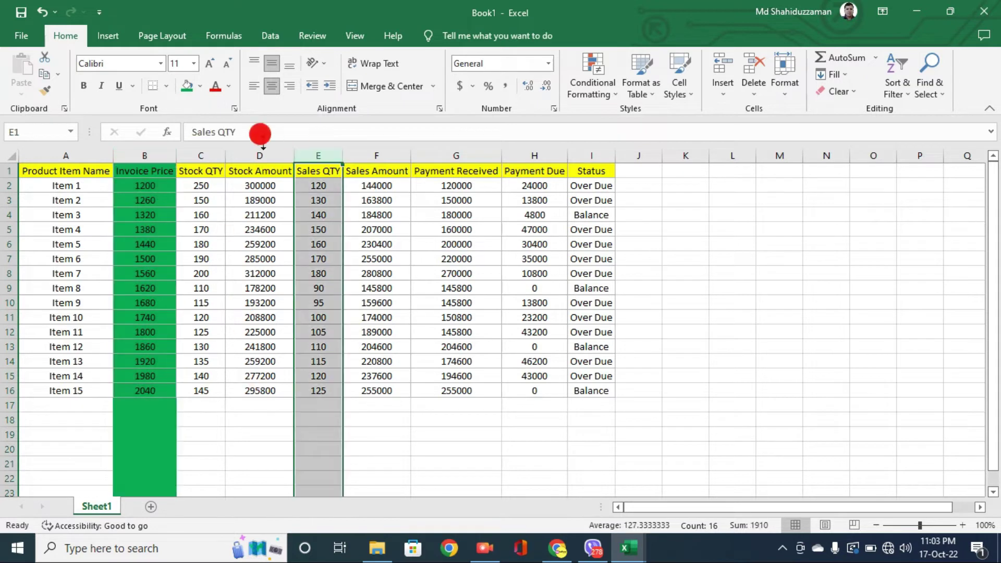
{"action": "left_click", "coordinate": [187, 92]}
{"action": "left_click", "coordinate": [436, 155]}
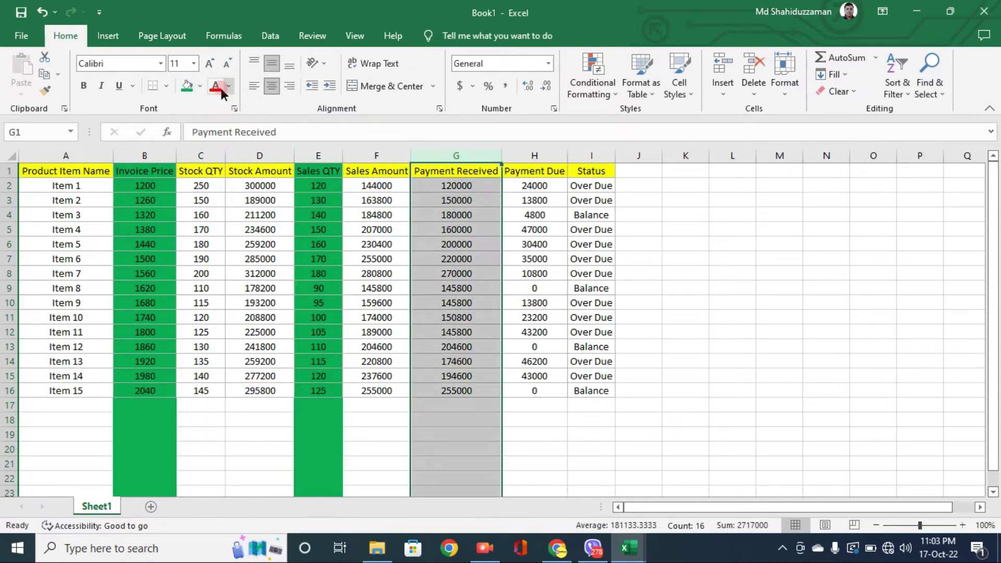
{"action": "left_click", "coordinate": [186, 87]}
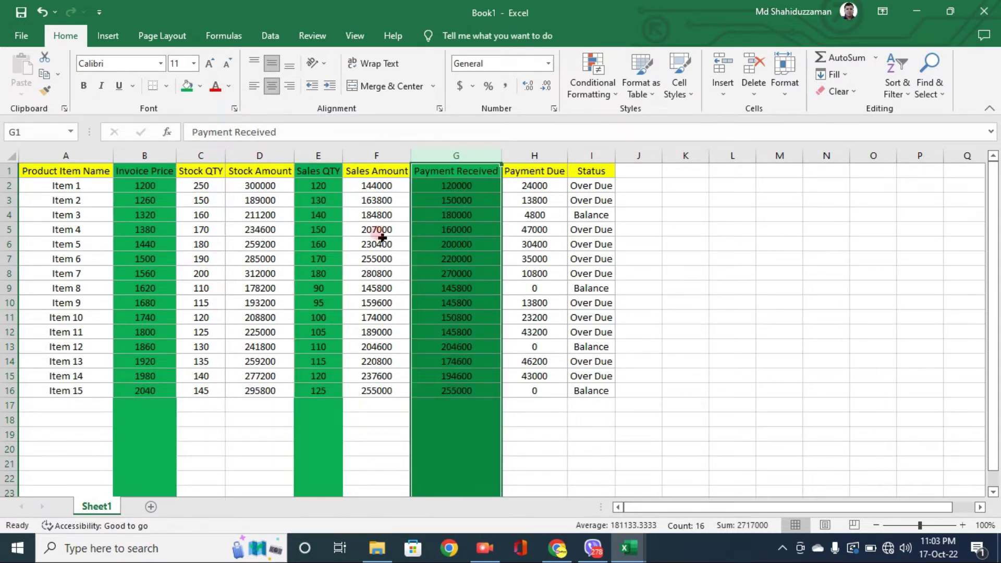
{"action": "left_click", "coordinate": [66, 155]}
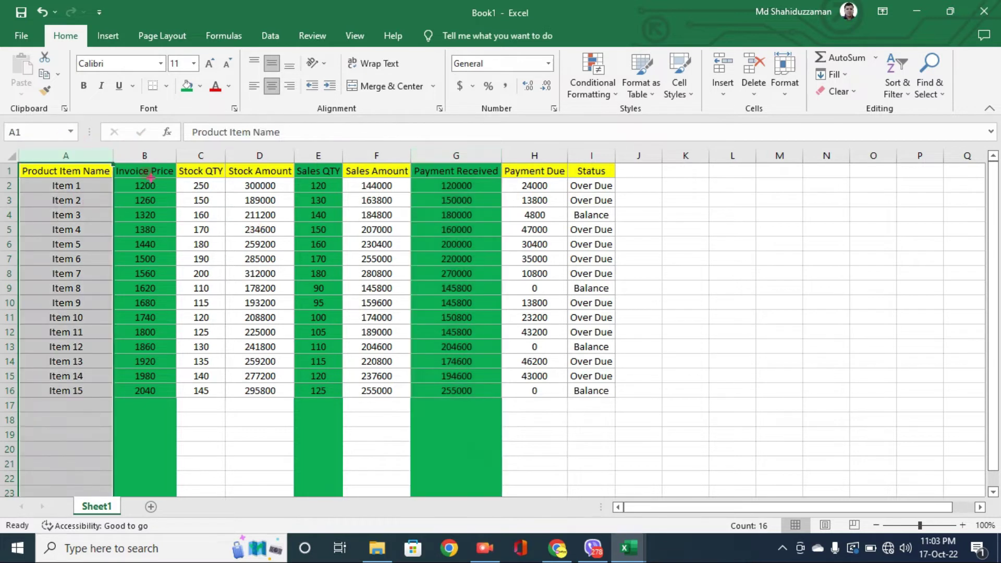
{"action": "left_click", "coordinate": [186, 87]}
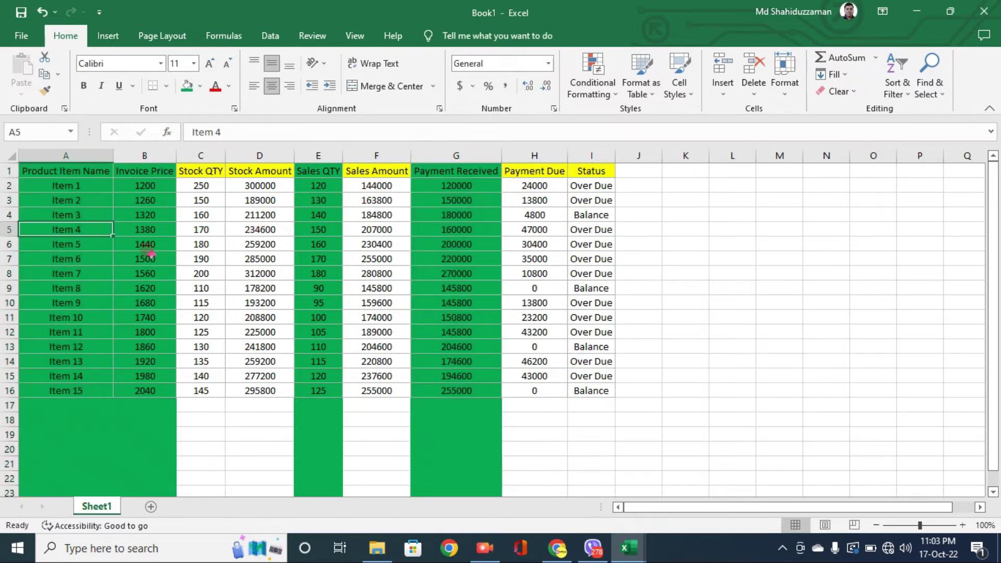
{"action": "left_click", "coordinate": [145, 258]}
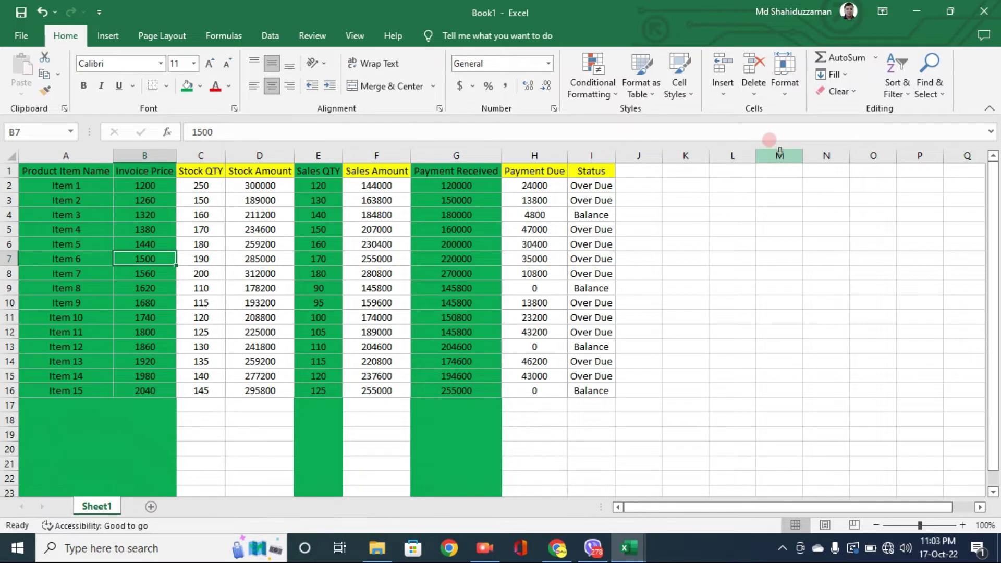
{"action": "left_click", "coordinate": [750, 229]}
{"action": "left_click", "coordinate": [70, 152]}
{"action": "left_click_drag", "start_coordinate": [70, 152], "coordinate": [131, 156]}
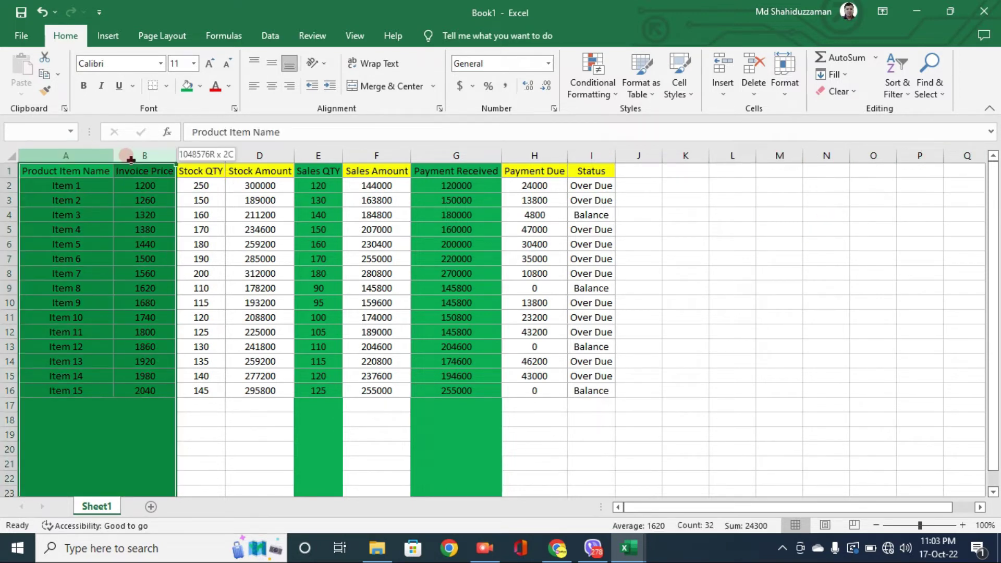
{"action": "key", "text": "ctrl+c"}
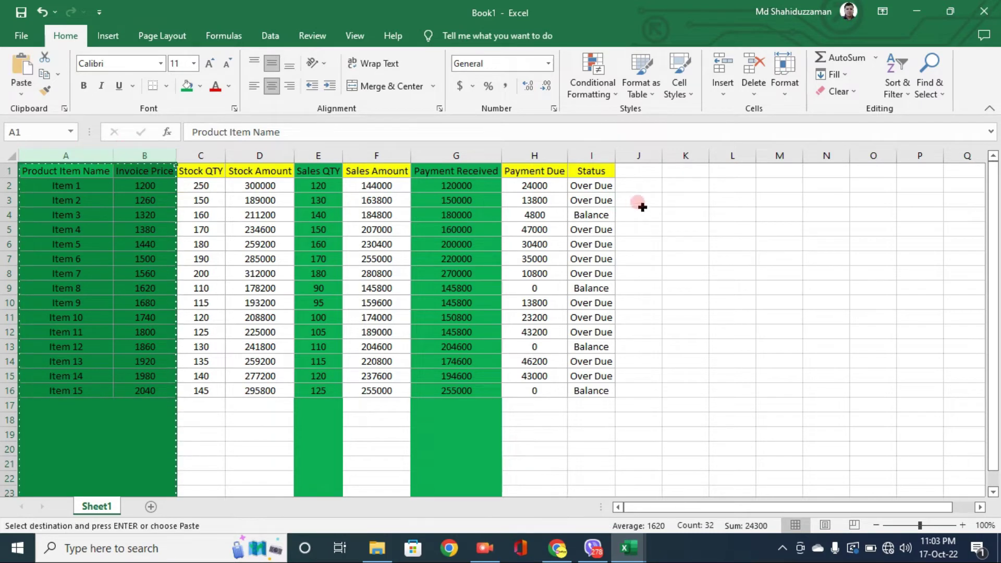
{"action": "left_click", "coordinate": [696, 155]}
{"action": "key", "text": "ctrl+v"}
{"action": "left_click", "coordinate": [678, 229]}
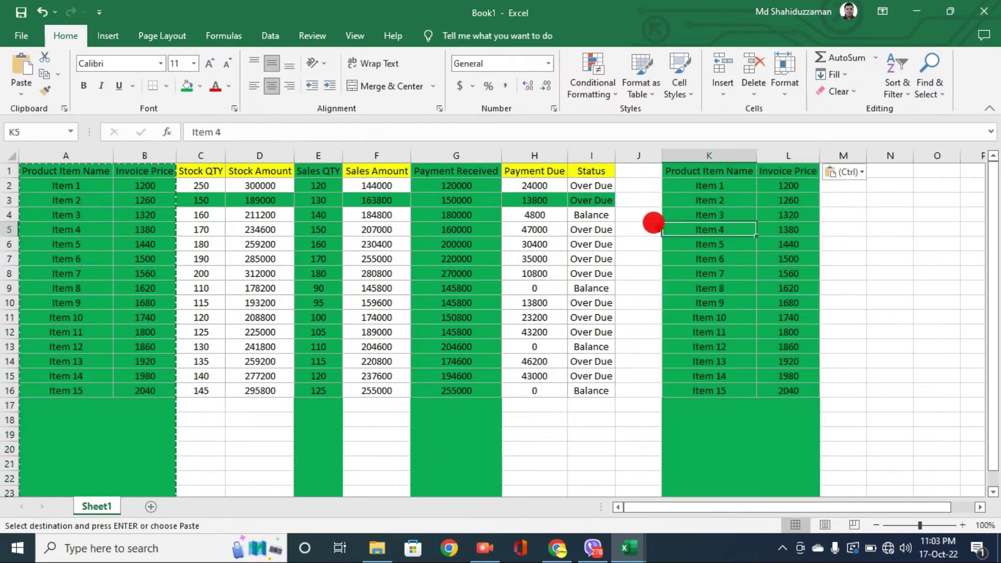
{"action": "left_click", "coordinate": [319, 154]}
{"action": "key", "text": "ctrl+c"}
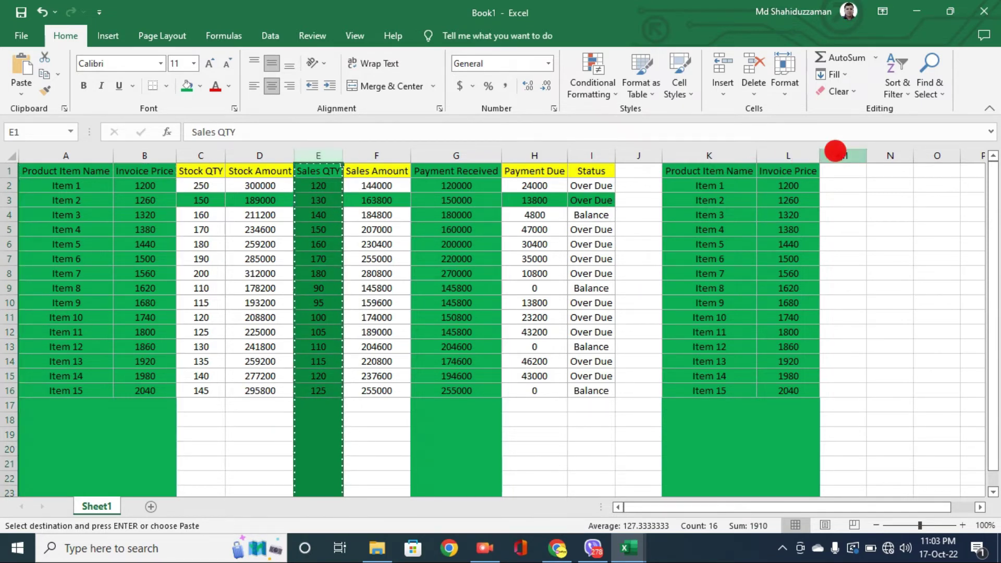
{"action": "left_click", "coordinate": [843, 155]}
{"action": "key", "text": "ctrl+v"}
{"action": "left_click", "coordinate": [458, 155]}
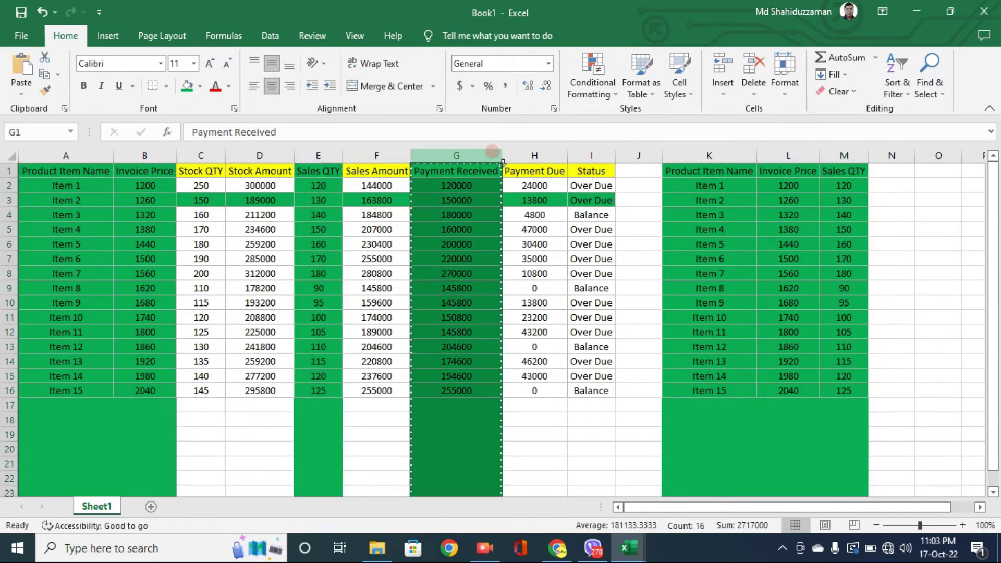
{"action": "key", "text": "ctrl+c"}
{"action": "left_click", "coordinate": [905, 153]}
{"action": "key", "text": "ctrl+v"}
{"action": "left_click", "coordinate": [902, 259]}
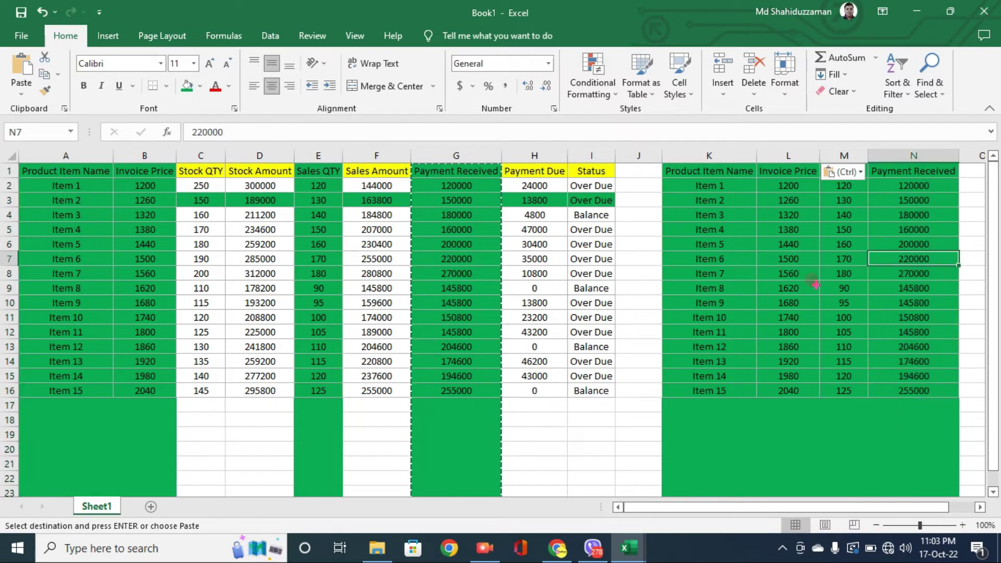
{"action": "left_click", "coordinate": [788, 288]}
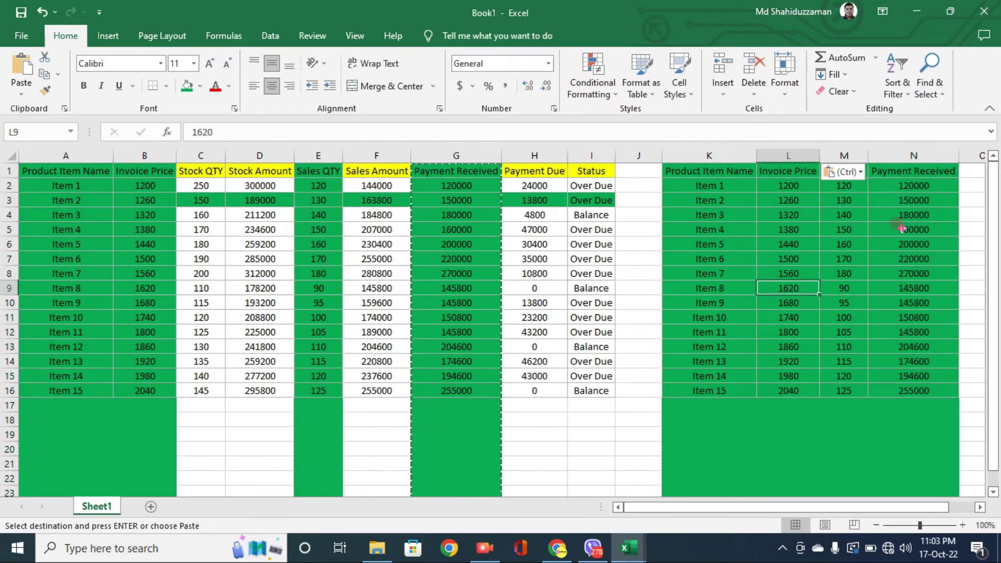
{"action": "left_click", "coordinate": [806, 244]}
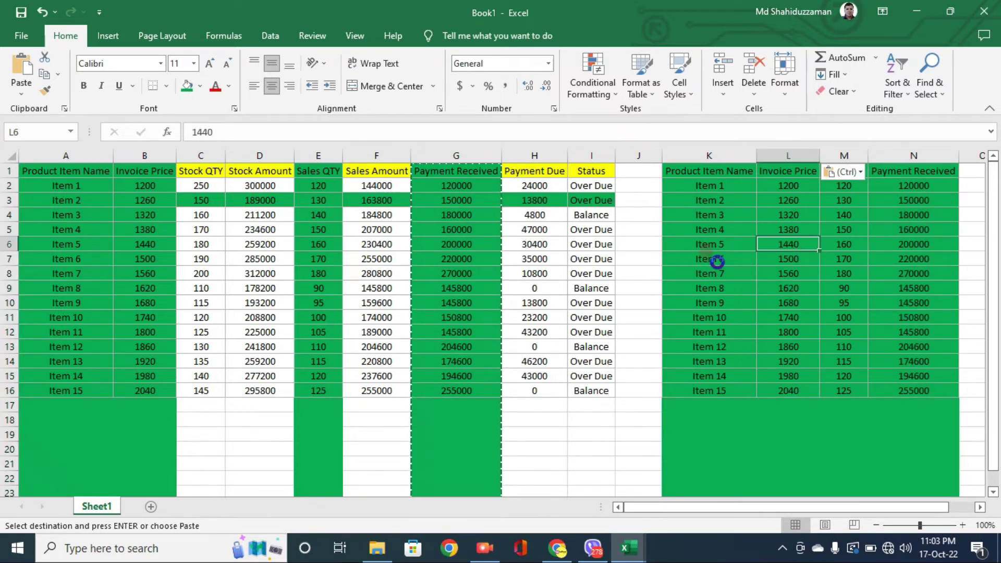
{"action": "key", "text": "ctrl+z"}
{"action": "key", "text": "ctrl+z"}
{"action": "key", "text": "ctrl+z"}
{"action": "key", "text": "ctrl+z"}
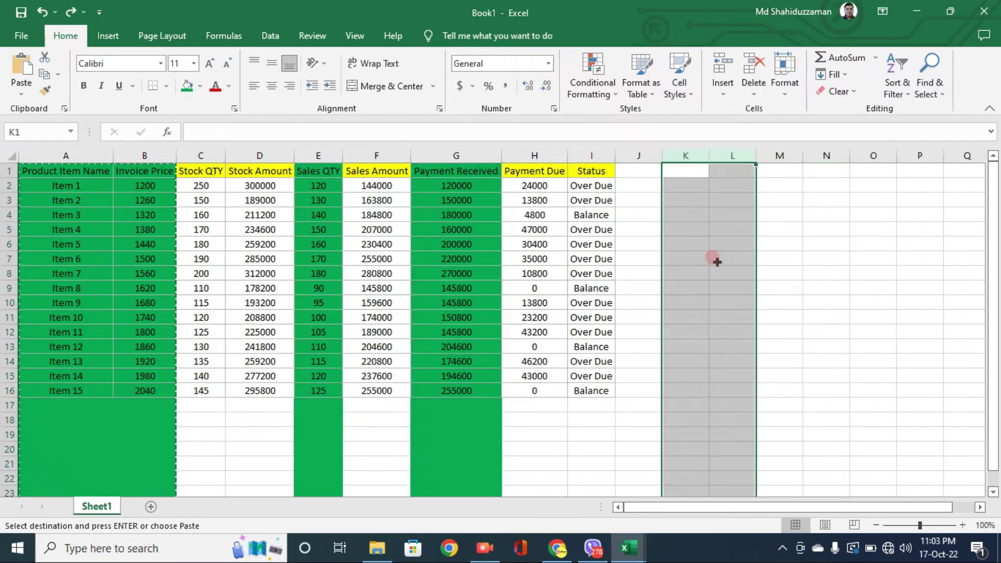
{"action": "key", "text": "ctrl+z"}
{"action": "key", "text": "ctrl+z"}
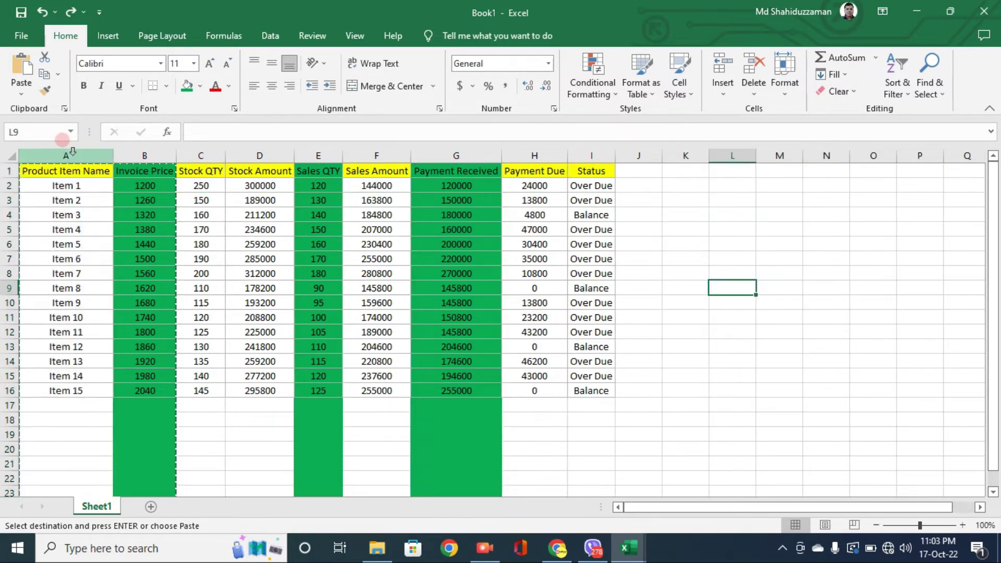
{"action": "key", "text": "ctrl+y"}
{"action": "key", "text": "ctrl+z"}
{"action": "double_click", "coordinate": [229, 241]}
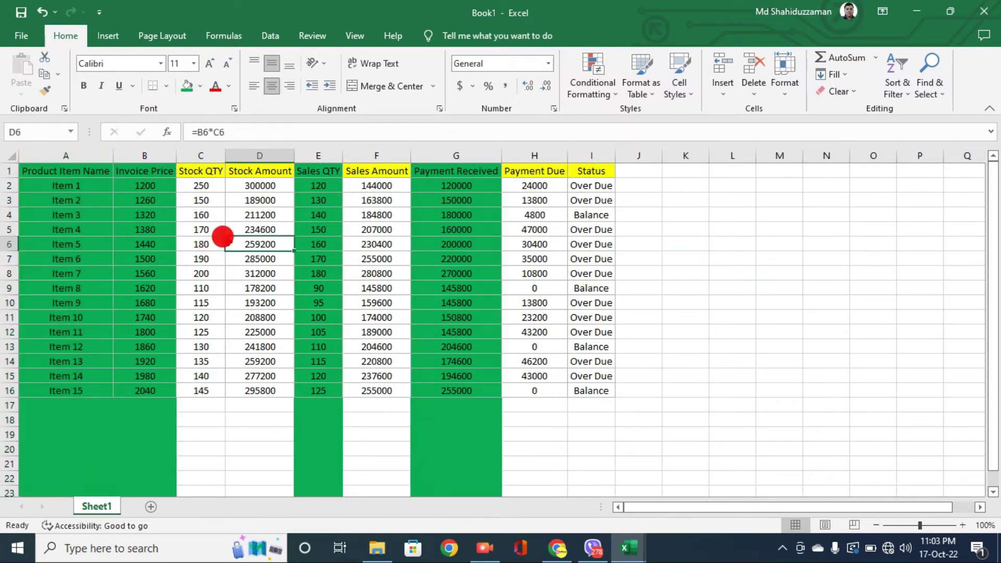
{"action": "key", "text": "Down"}
{"action": "key", "text": "Down"}
{"action": "key", "text": "Down"}
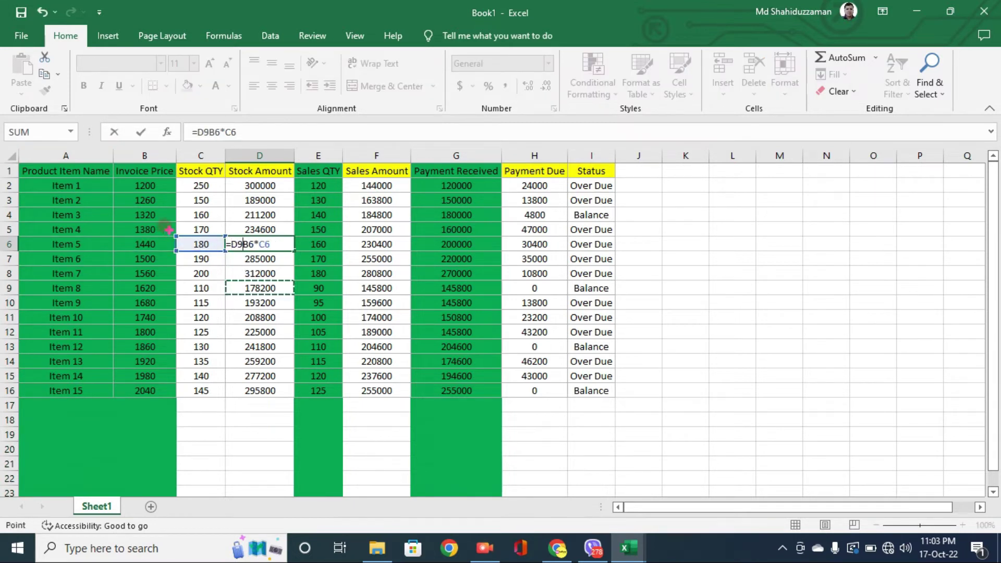
{"action": "key", "text": "Escape"}
{"action": "left_click", "coordinate": [643, 250]}
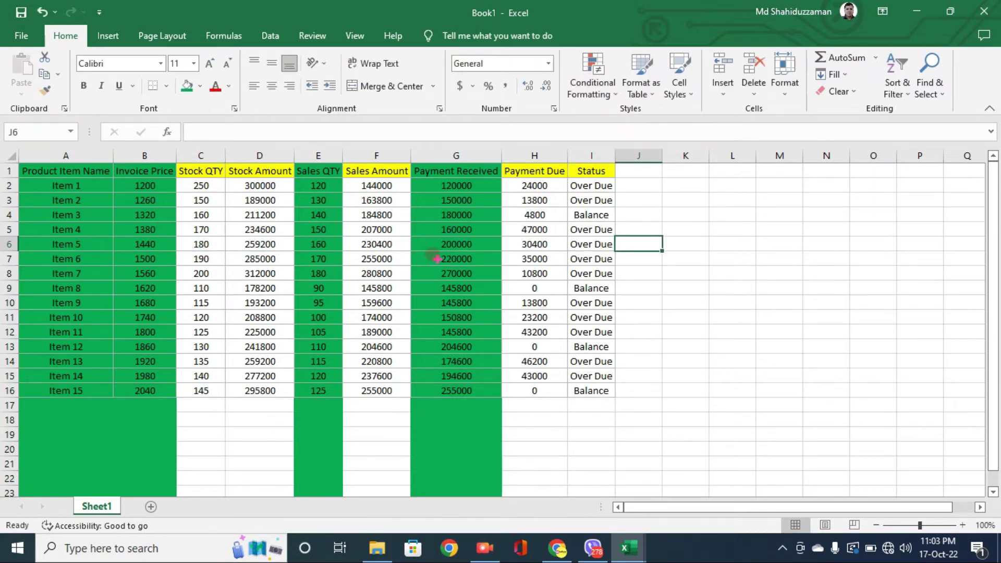
- Select columns A and B plus E and G together and copy them
{"action": "left_click", "coordinate": [92, 151]}
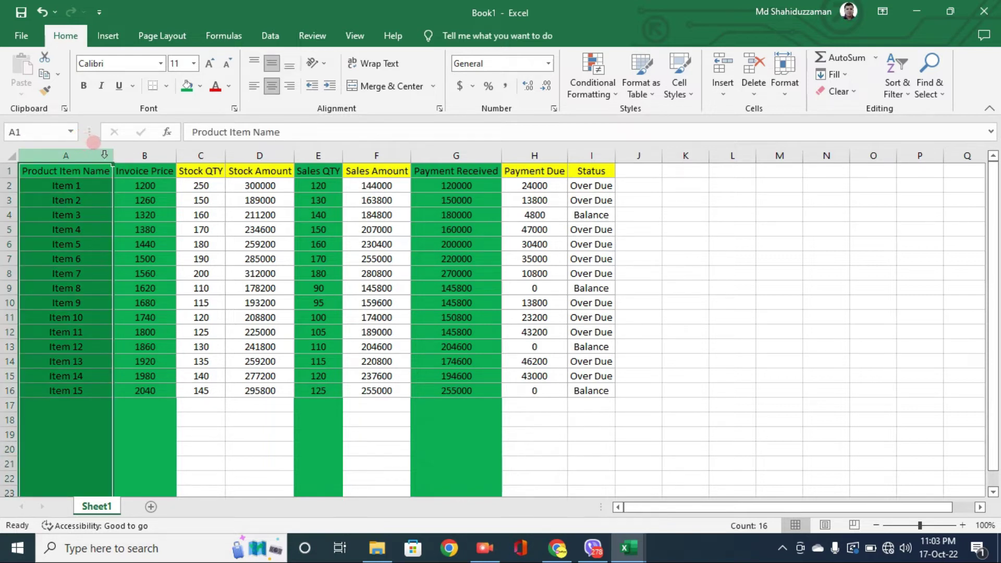
{"action": "left_click_drag", "start_coordinate": [105, 154], "coordinate": [141, 155]}
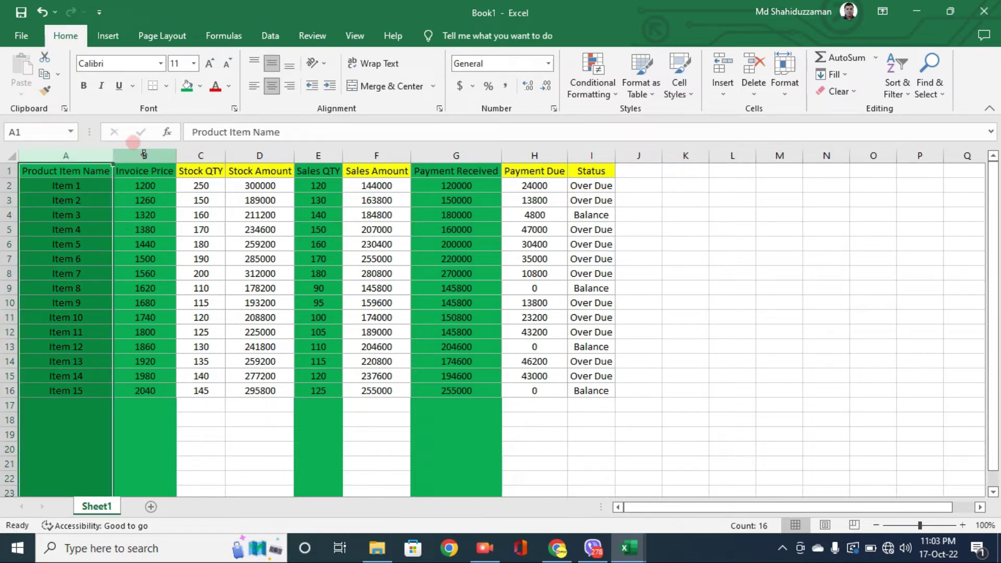
{"action": "left_click", "coordinate": [308, 155], "text": "ctrl"}
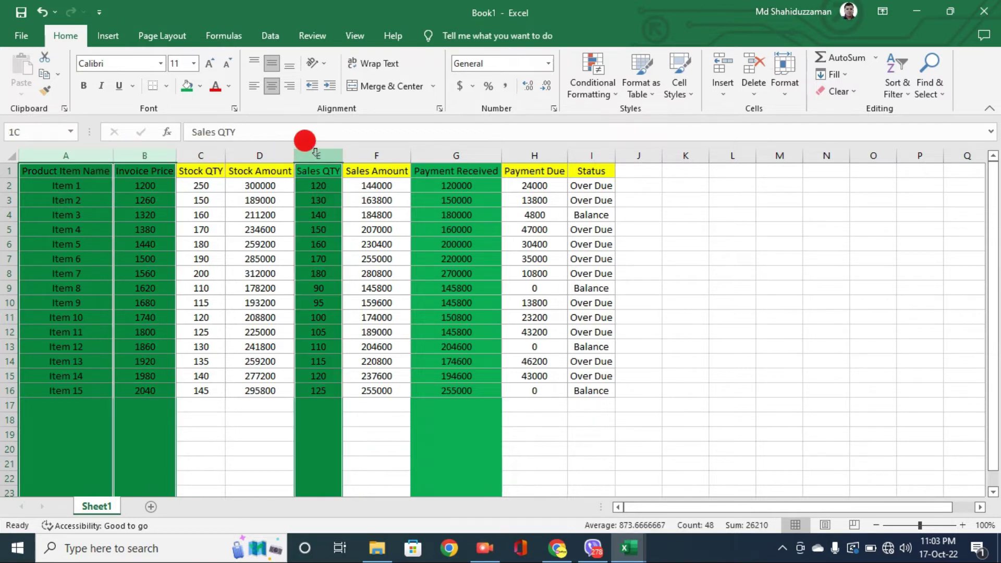
{"action": "left_click", "coordinate": [477, 153], "text": "ctrl"}
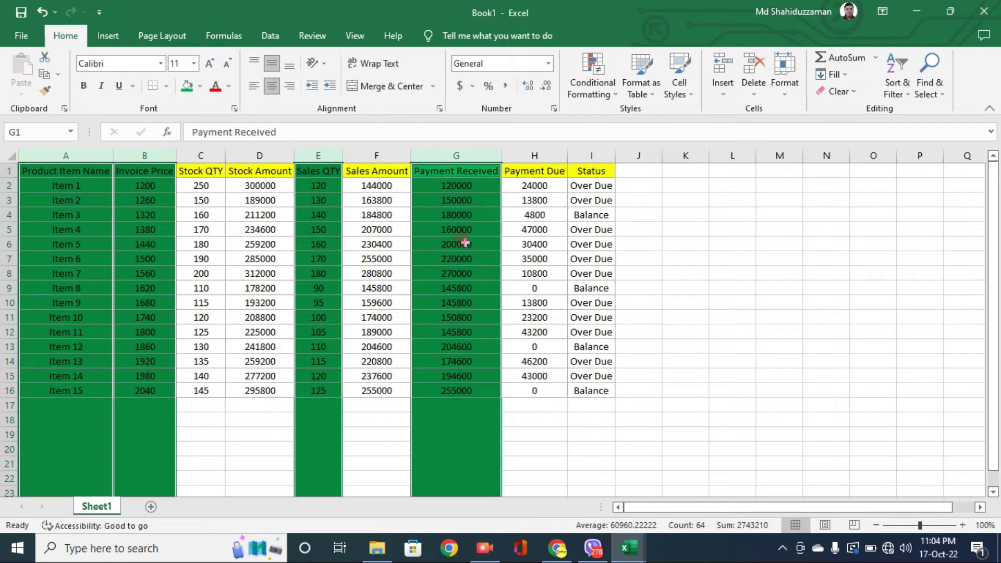
{"action": "key", "text": "ctrl+c"}
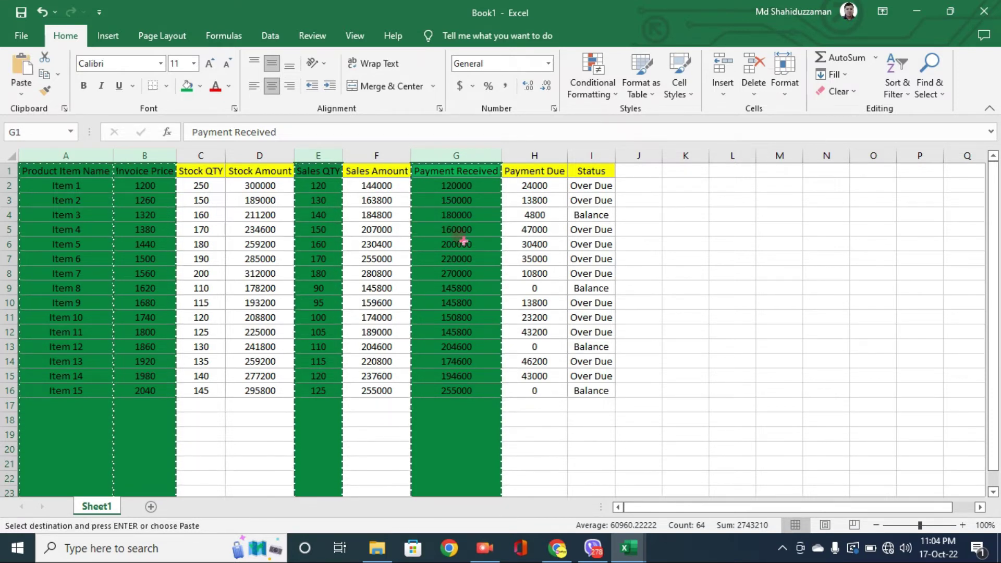
- Paste the four copied green columns at L1 so they fill L–O, then move to the blank second sheet
{"action": "left_click", "coordinate": [732, 172]}
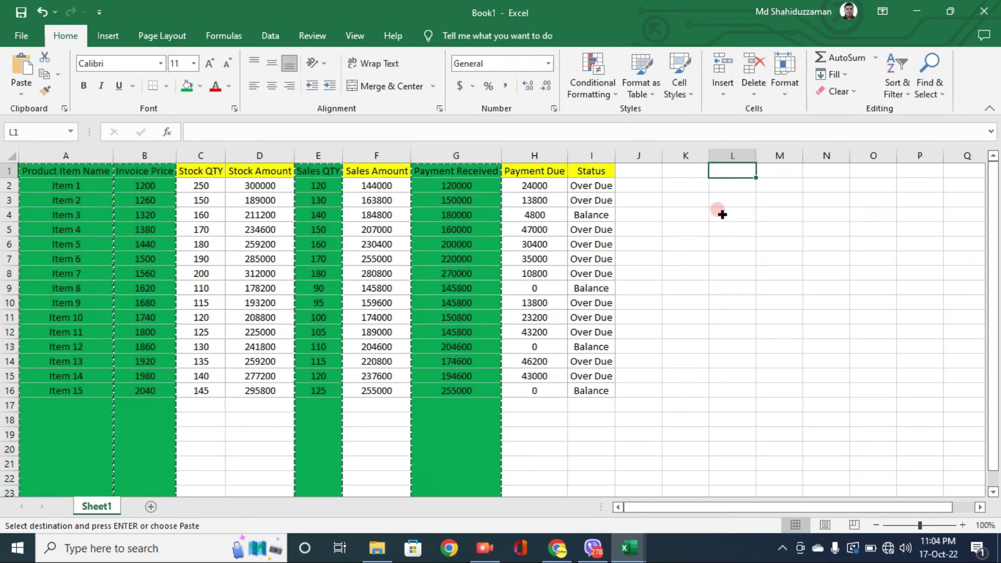
{"action": "key", "text": "ctrl+v"}
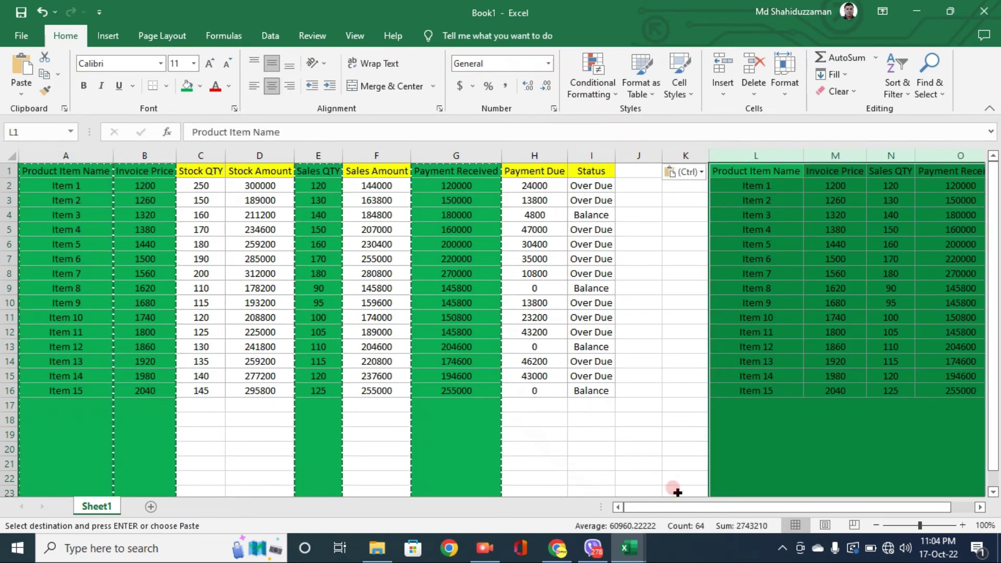
{"action": "left_click_drag", "start_coordinate": [694, 506], "coordinate": [715, 505]}
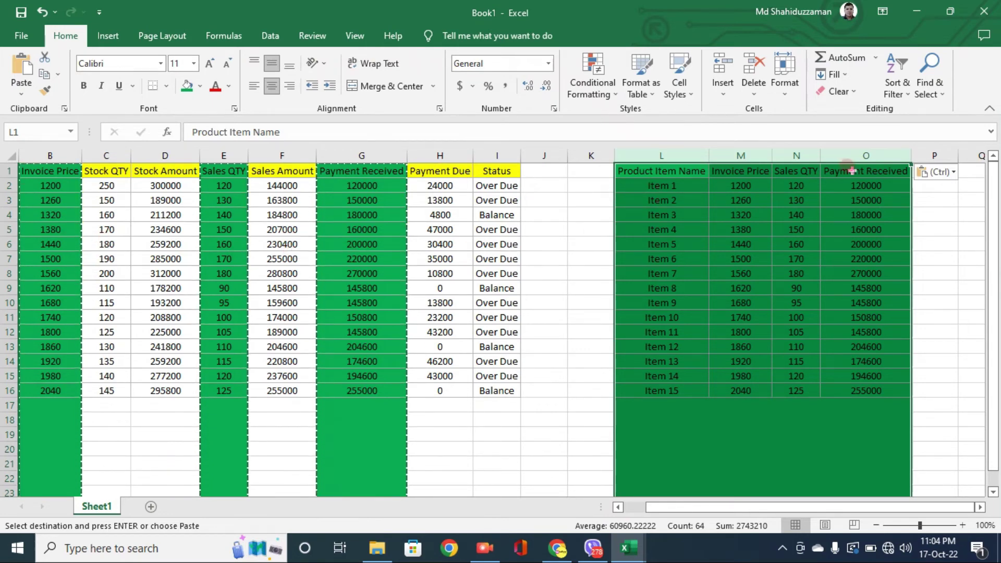
{"action": "left_click", "coordinate": [741, 271]}
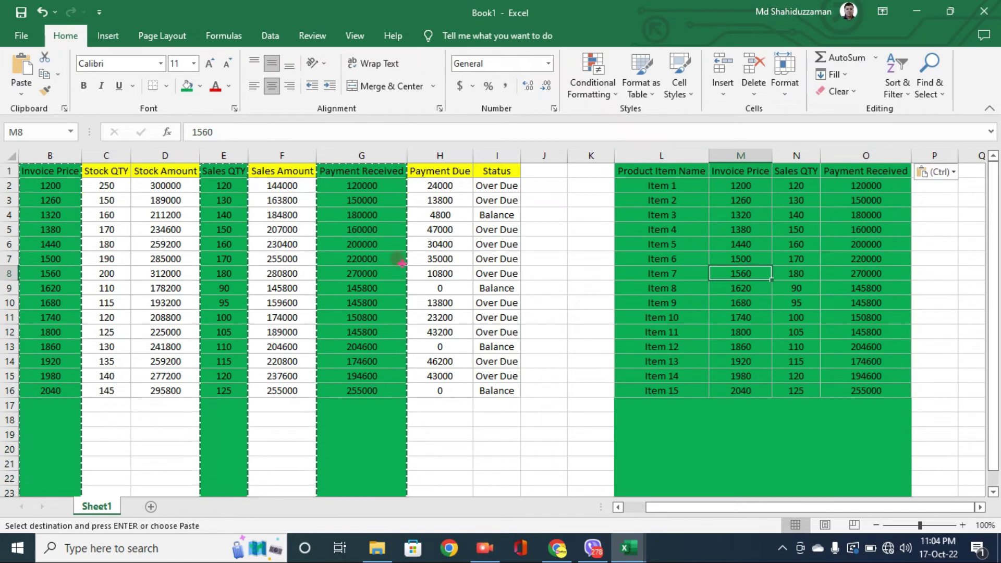
{"action": "left_click_drag", "start_coordinate": [720, 513], "coordinate": [652, 513]}
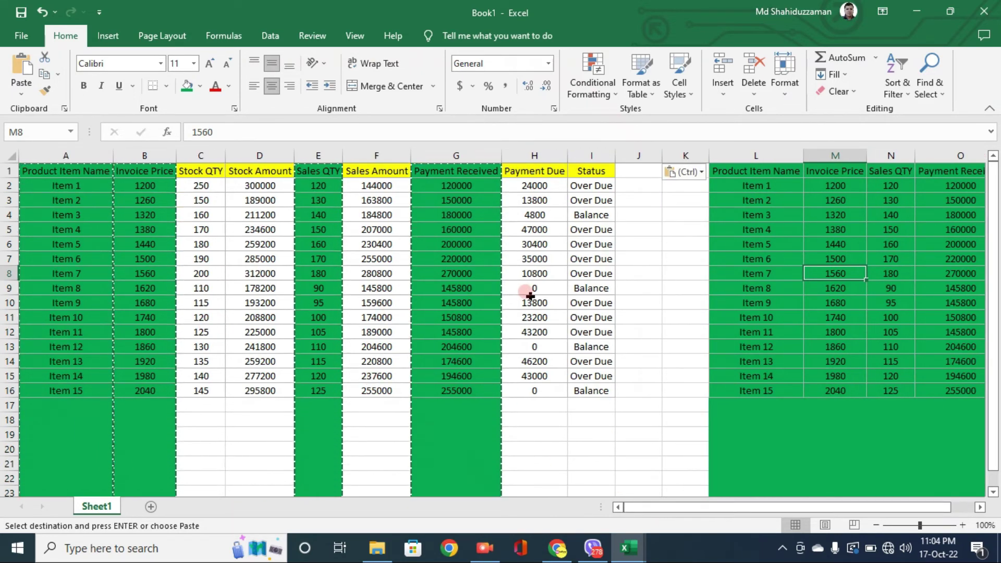
{"action": "left_click_drag", "start_coordinate": [656, 508], "coordinate": [678, 508]}
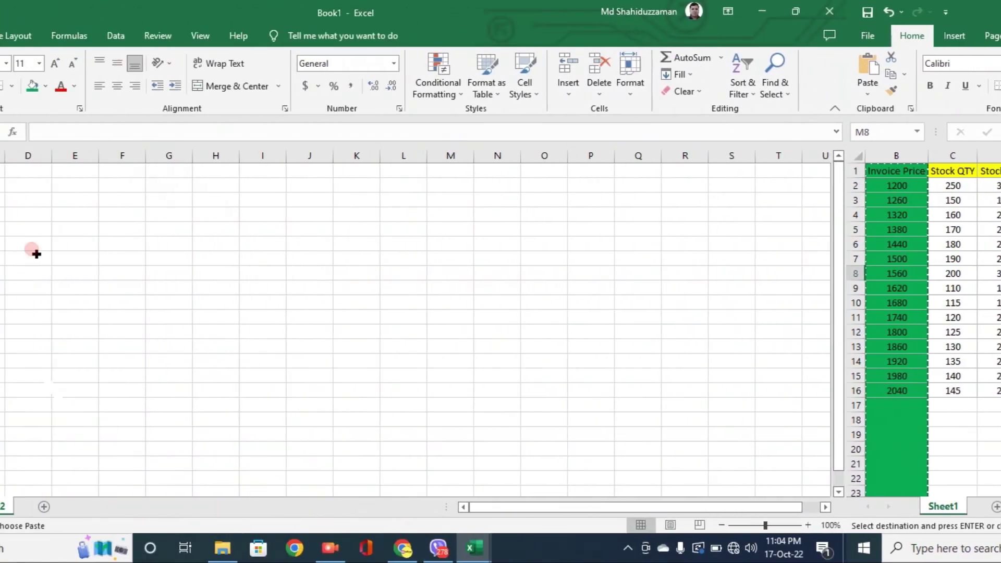
- On Sheet2, select C2, make row 2 taller and start typing the cell entry
{"action": "left_click", "coordinate": [131, 183]}
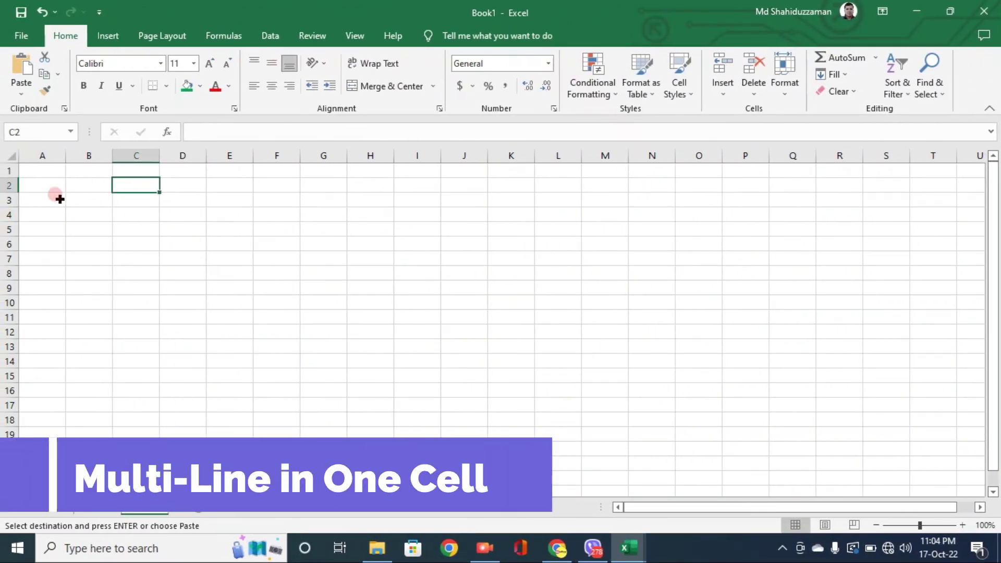
{"action": "left_click_drag", "start_coordinate": [13, 191], "coordinate": [10, 230]}
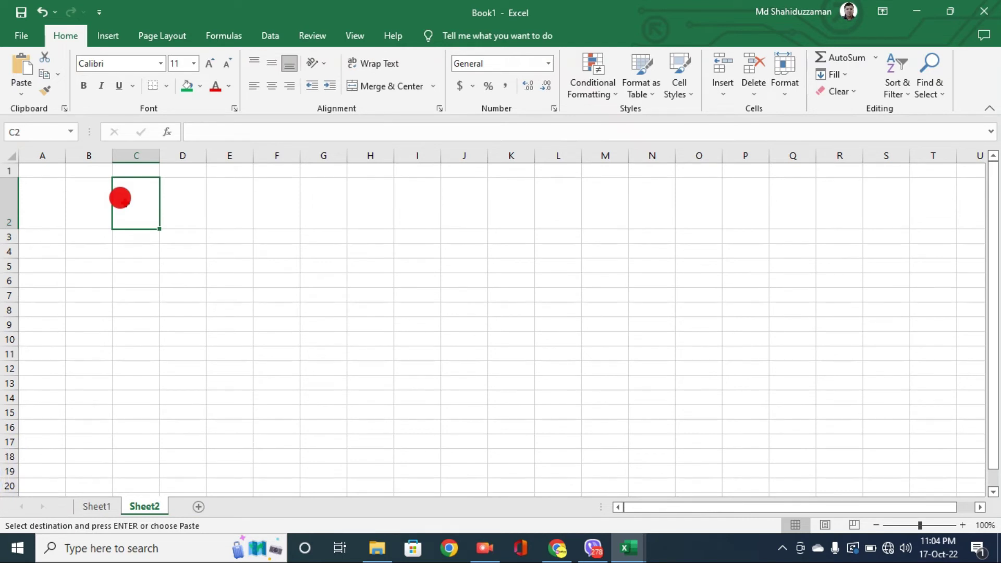
{"action": "type", "text": "Tes"}
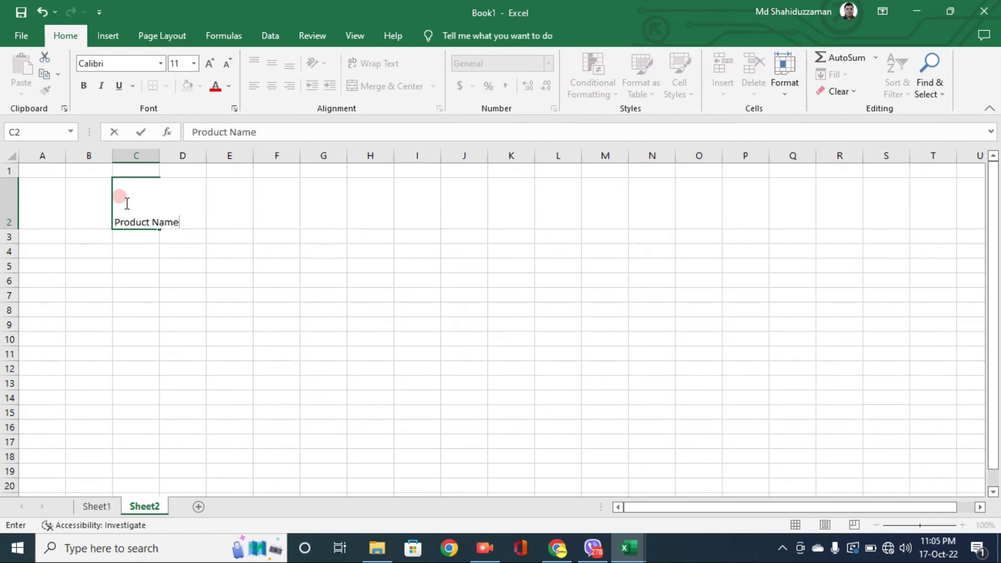
- Commit 'Product Name' in C2, centre it horizontally and vertically, and widen column C
{"action": "key", "text": "Return"}
{"action": "left_click", "coordinate": [143, 200]}
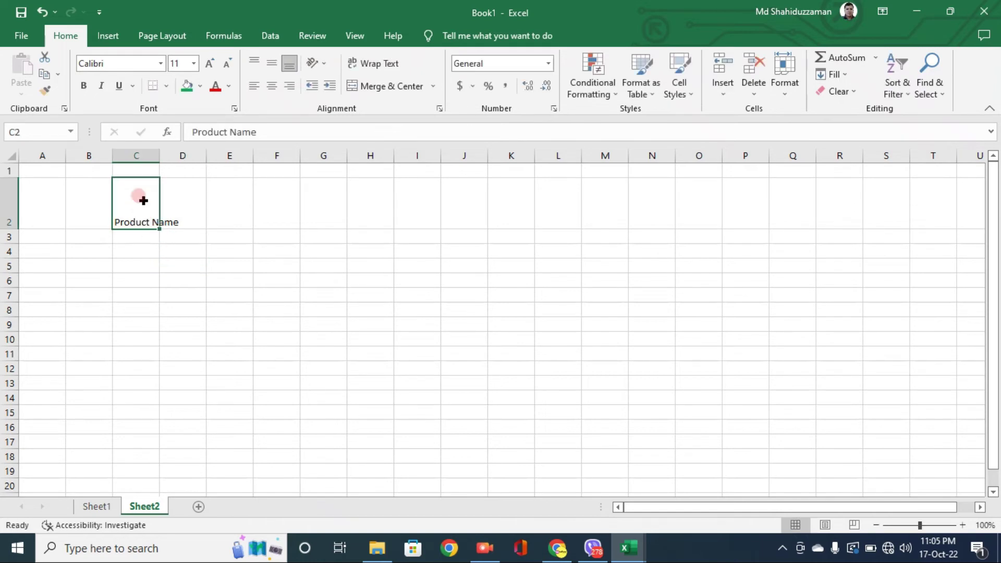
{"action": "left_click", "coordinate": [271, 85]}
{"action": "left_click", "coordinate": [271, 63]}
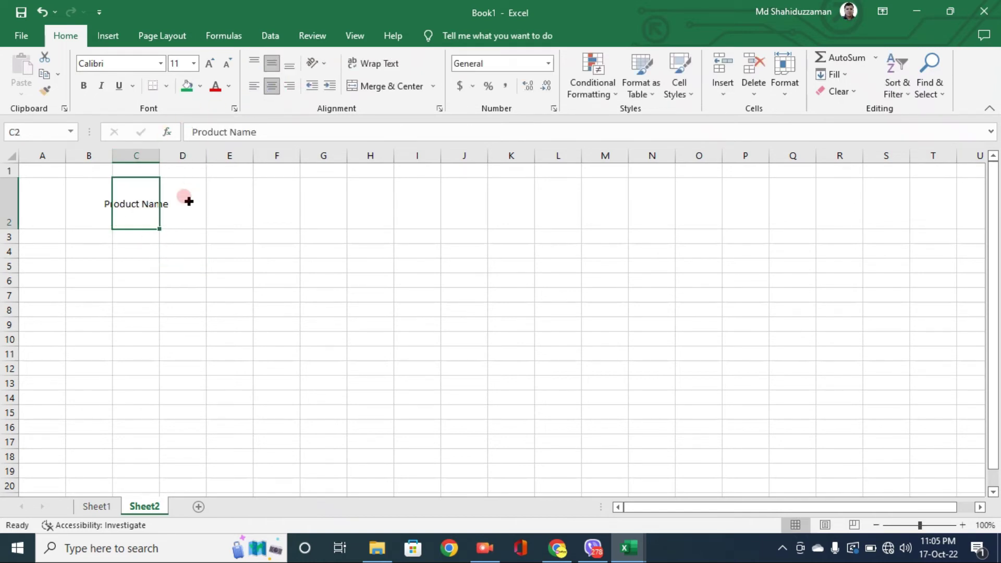
{"action": "left_click_drag", "start_coordinate": [160, 155], "coordinate": [205, 155]}
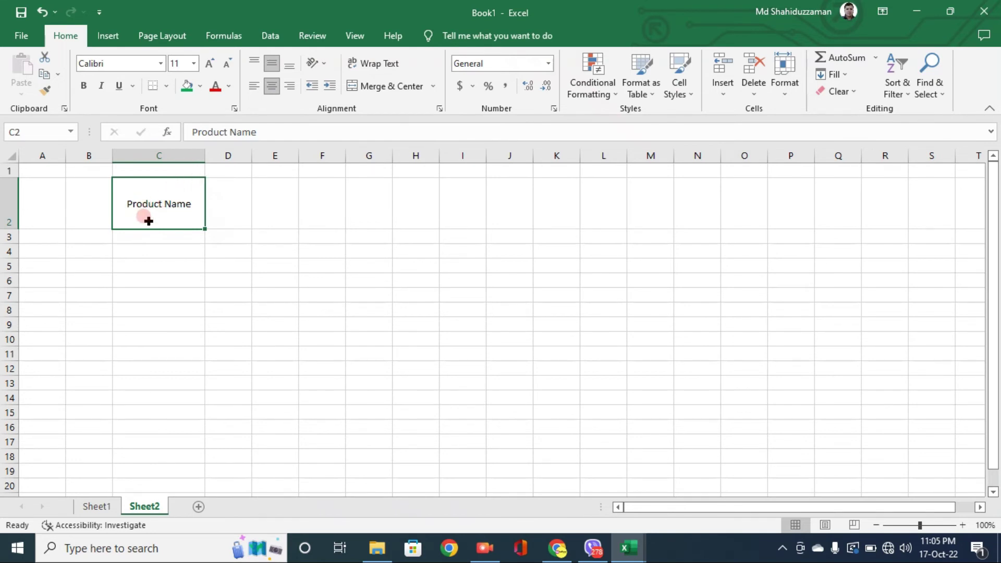
- Re-edit C2, placing the cursor just before 'Name'
{"action": "left_click", "coordinate": [148, 224]}
{"action": "double_click", "coordinate": [159, 197]}
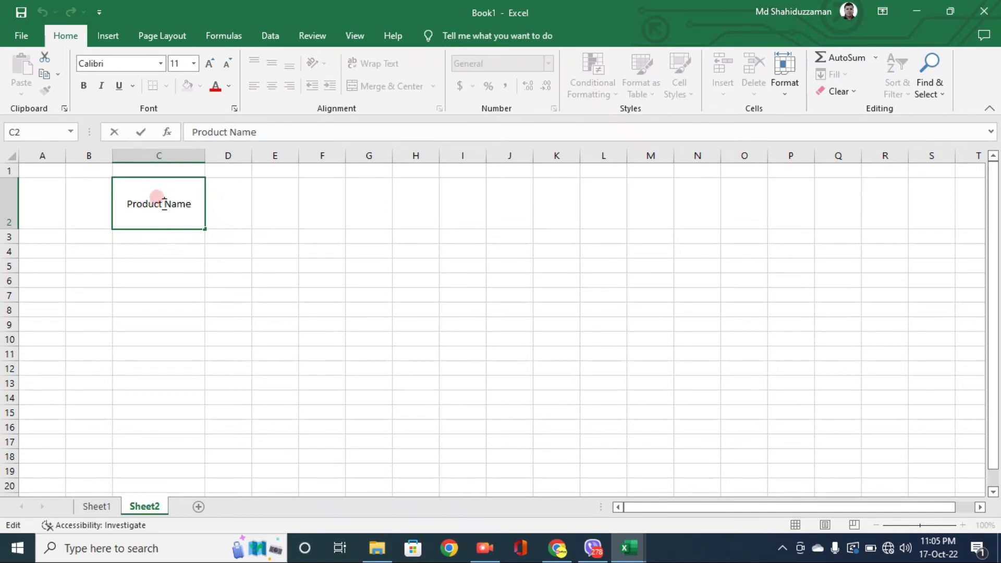
{"action": "key", "text": "Return"}
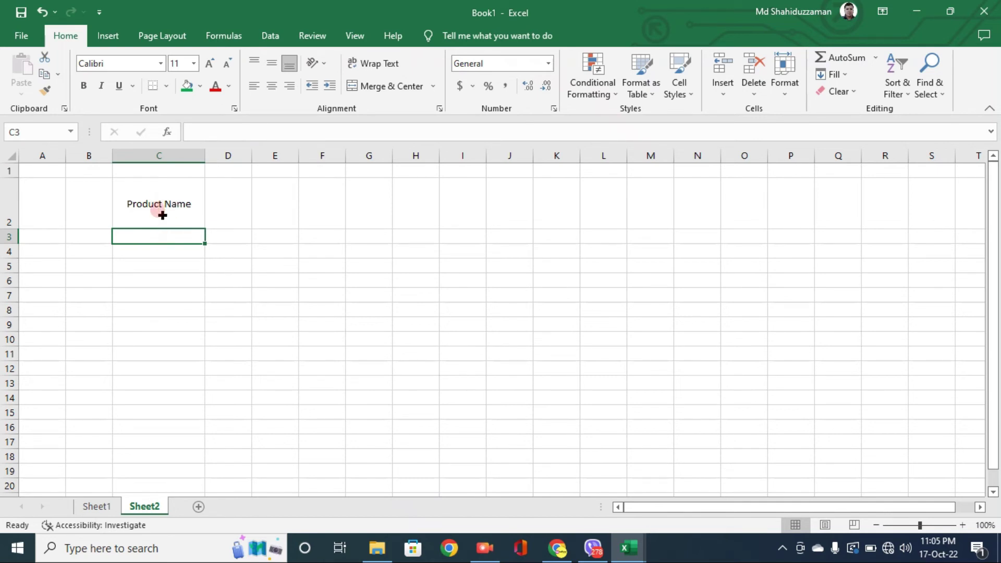
{"action": "left_click", "coordinate": [151, 203]}
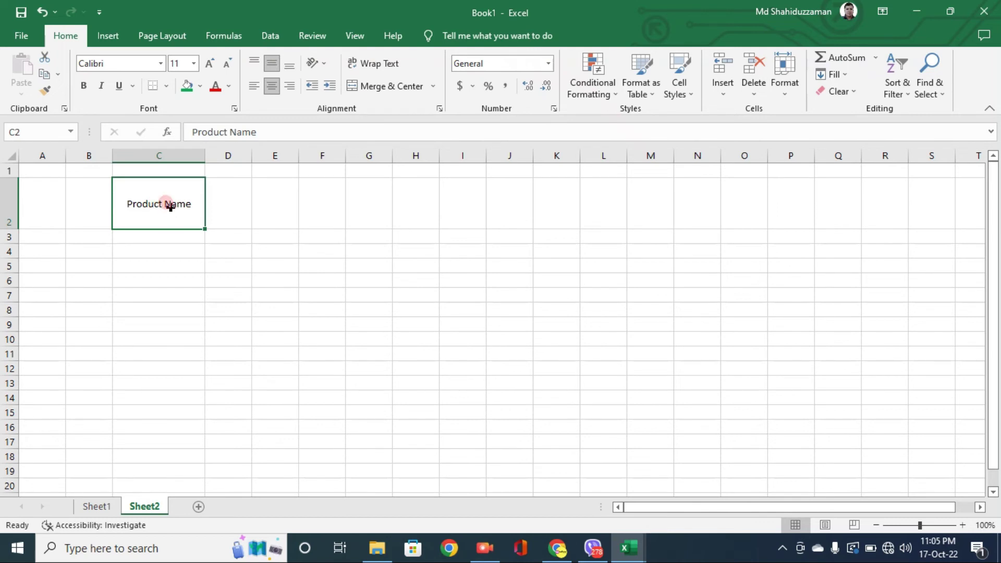
{"action": "double_click", "coordinate": [164, 203]}
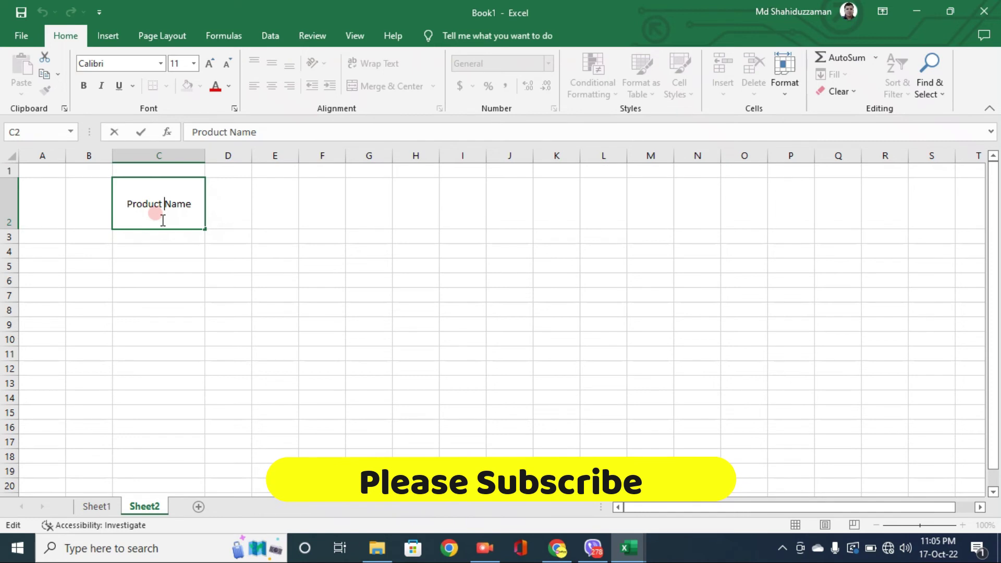
- Break C2's 'Product Name' onto two lines, Product and Name, with a line break
{"action": "left_click", "coordinate": [228, 251]}
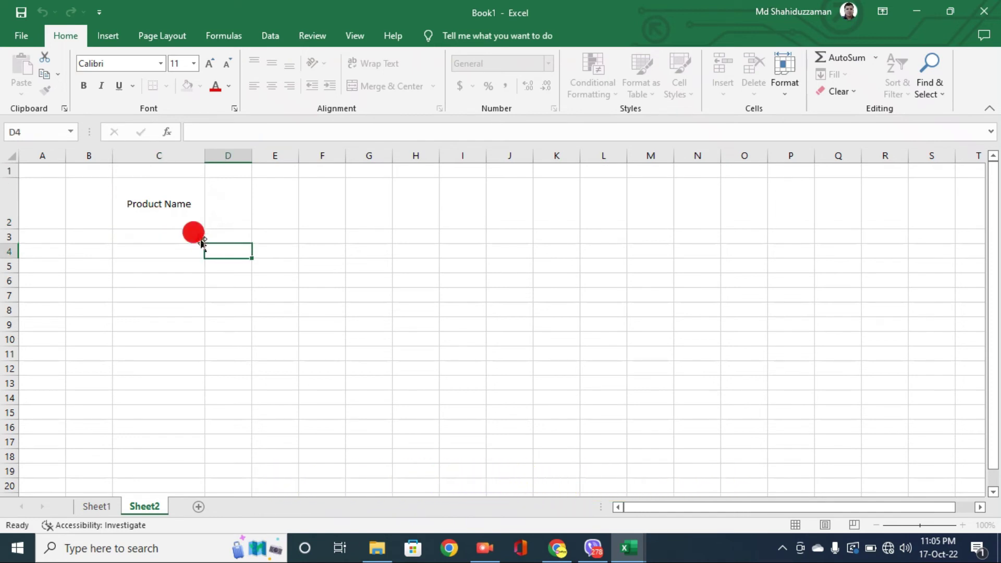
{"action": "double_click", "coordinate": [166, 204]}
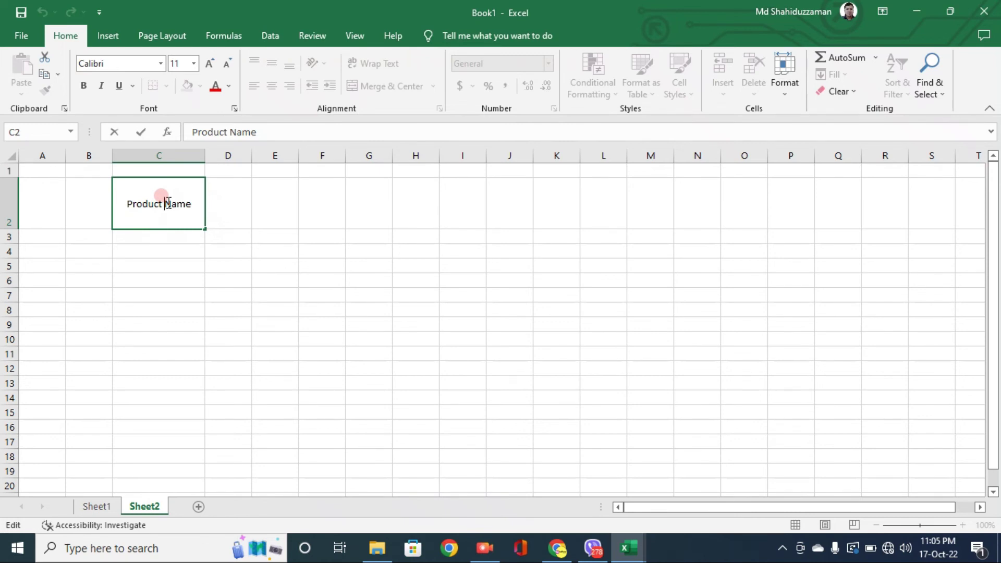
{"action": "key", "text": "alt+Return"}
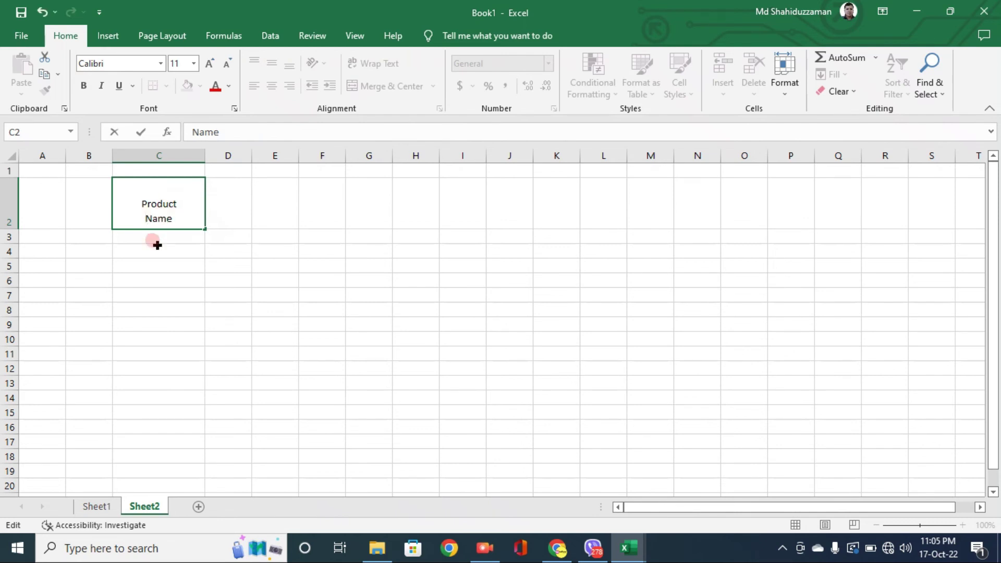
{"action": "left_click", "coordinate": [207, 250]}
- Add three more lines to C2 below Name: dfdfd, sdsdsdsds and sfdsdsdsds
{"action": "double_click", "coordinate": [180, 211]}
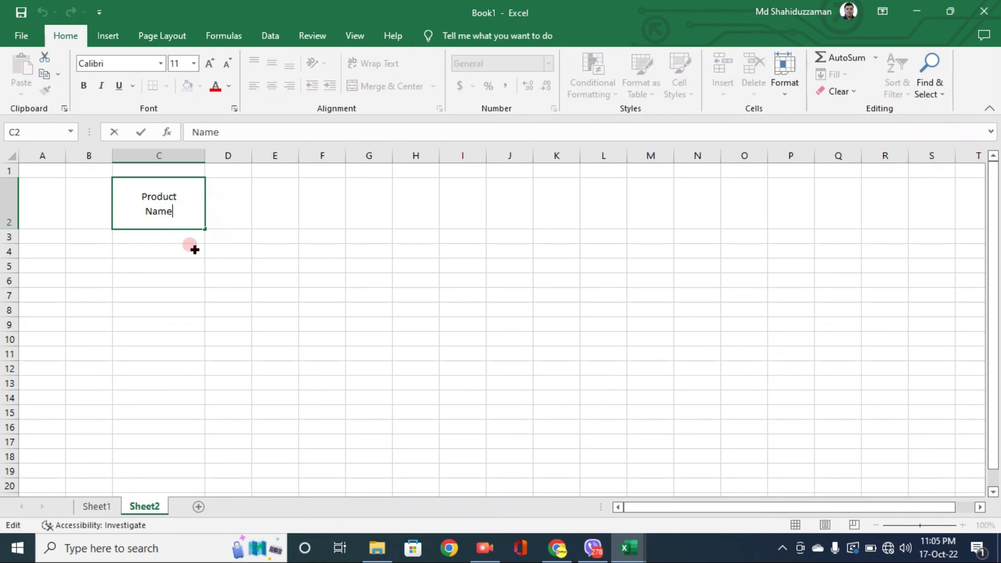
{"action": "key", "text": "alt+Return"}
{"action": "type", "text": "dfdfd"}
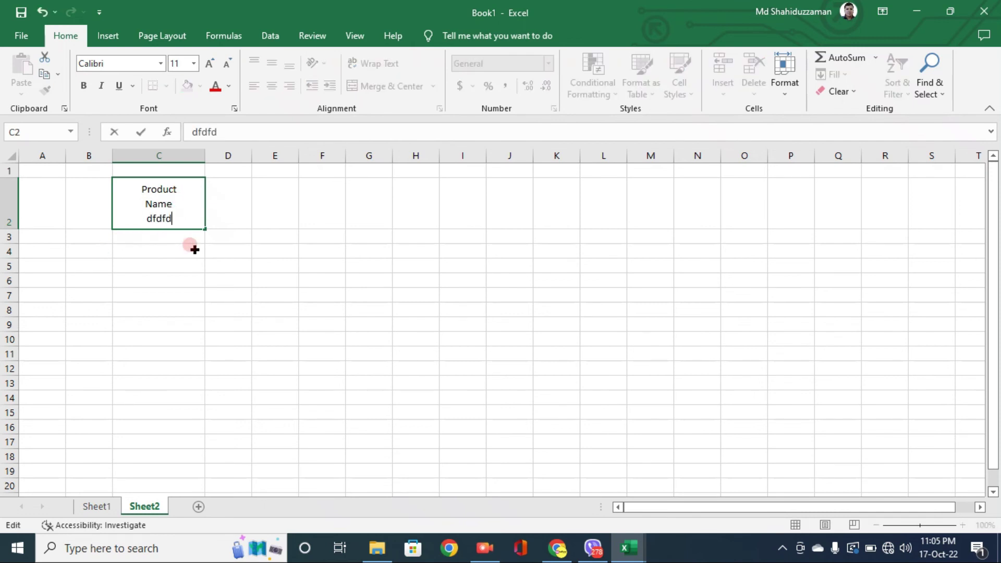
{"action": "key", "text": "alt+Return"}
{"action": "type", "text": "sd"}
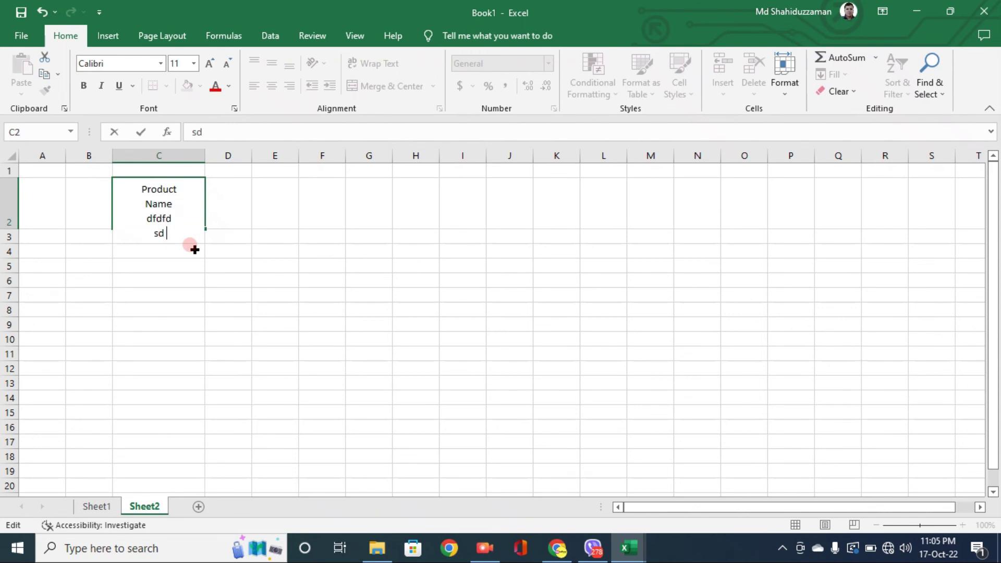
{"action": "type", "text": "sdsdsds"}
{"action": "key", "text": "alt+Return"}
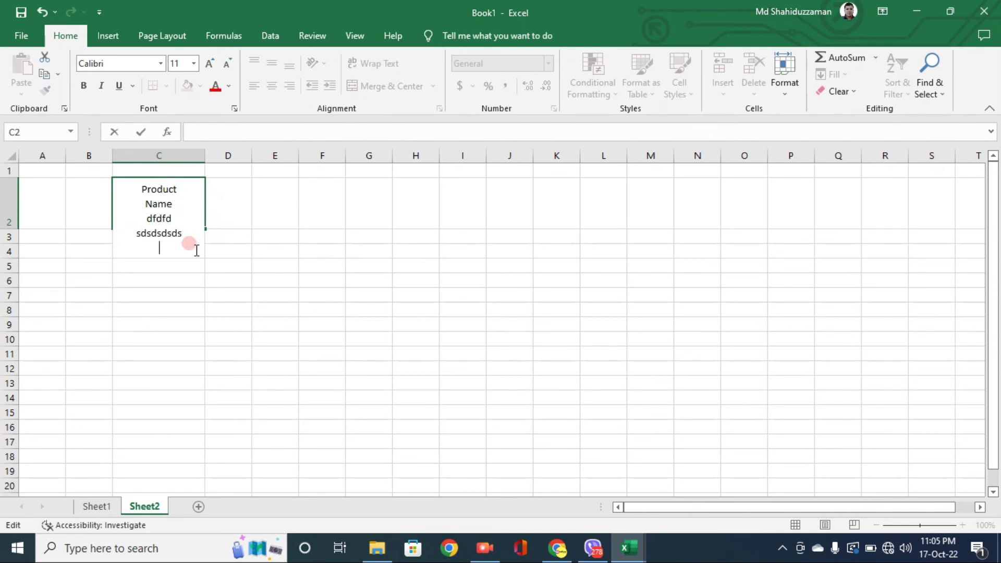
{"action": "type", "text": "sfdsdsdsds"}
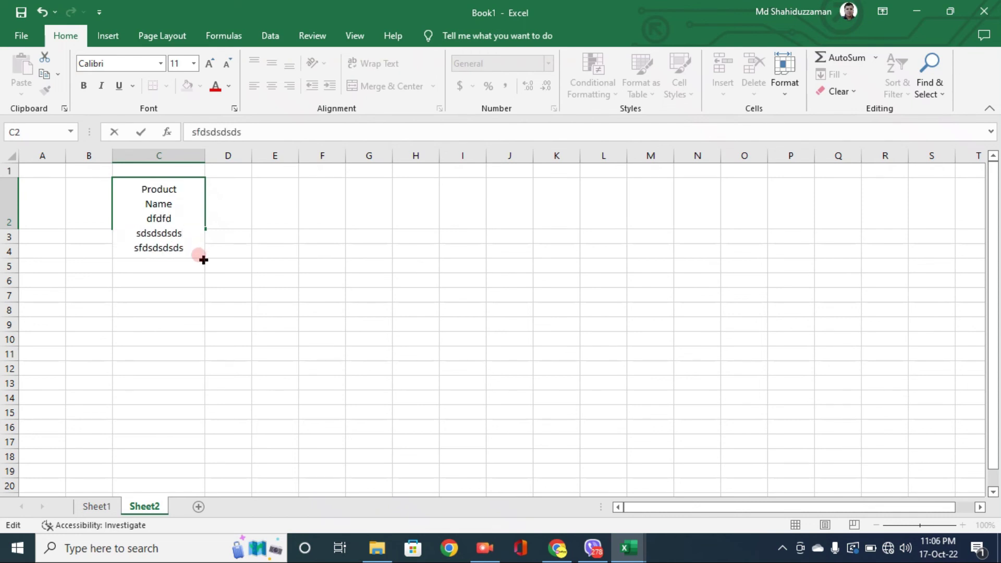
{"action": "key", "text": "Return"}
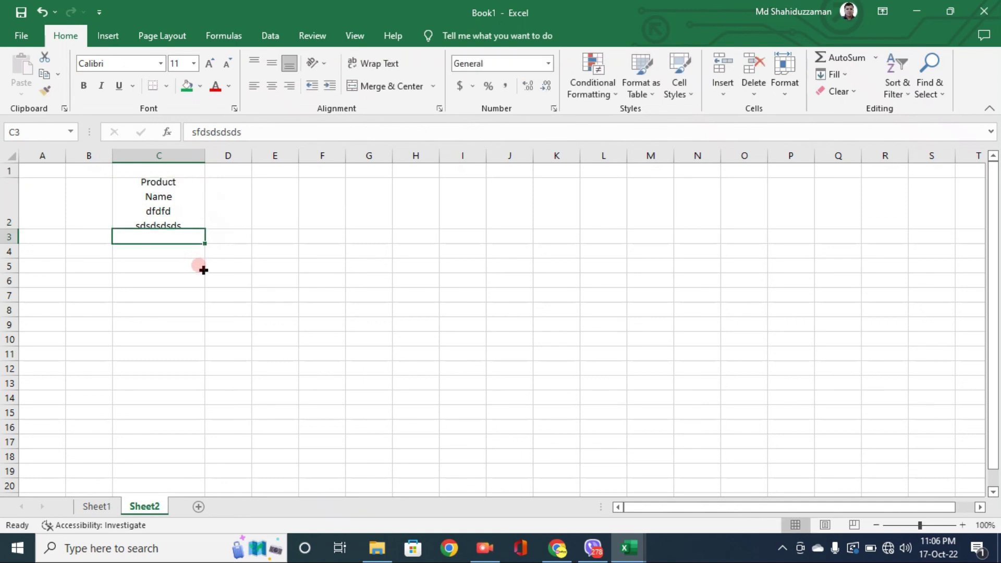
- Drag column C's border wider and row 2's border lower to fit C2's five lines
{"action": "left_click", "coordinate": [199, 294]}
{"action": "left_click", "coordinate": [189, 201]}
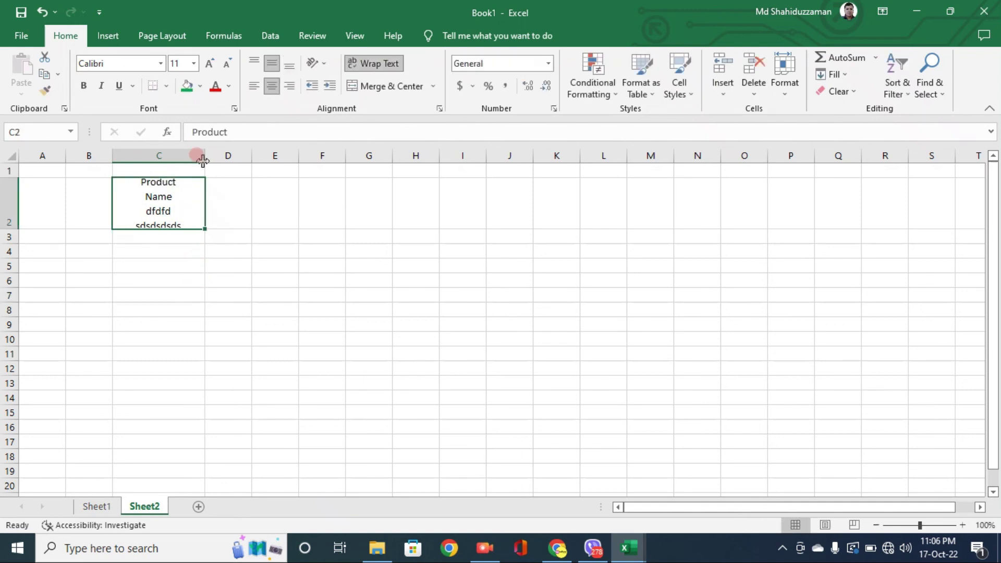
{"action": "left_click_drag", "start_coordinate": [204, 156], "coordinate": [290, 155]}
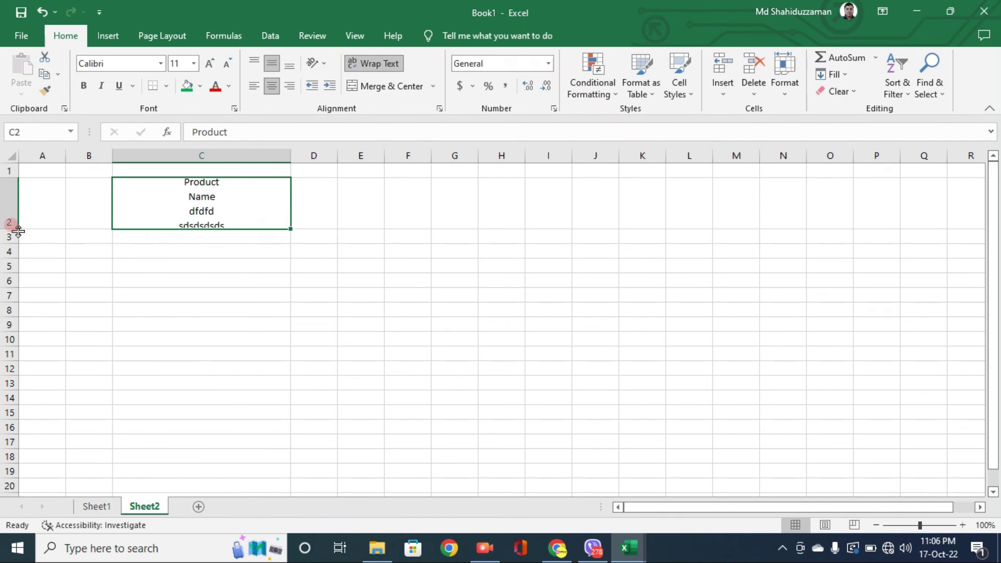
{"action": "left_click_drag", "start_coordinate": [9, 229], "coordinate": [9, 257]}
{"action": "left_click", "coordinate": [238, 293]}
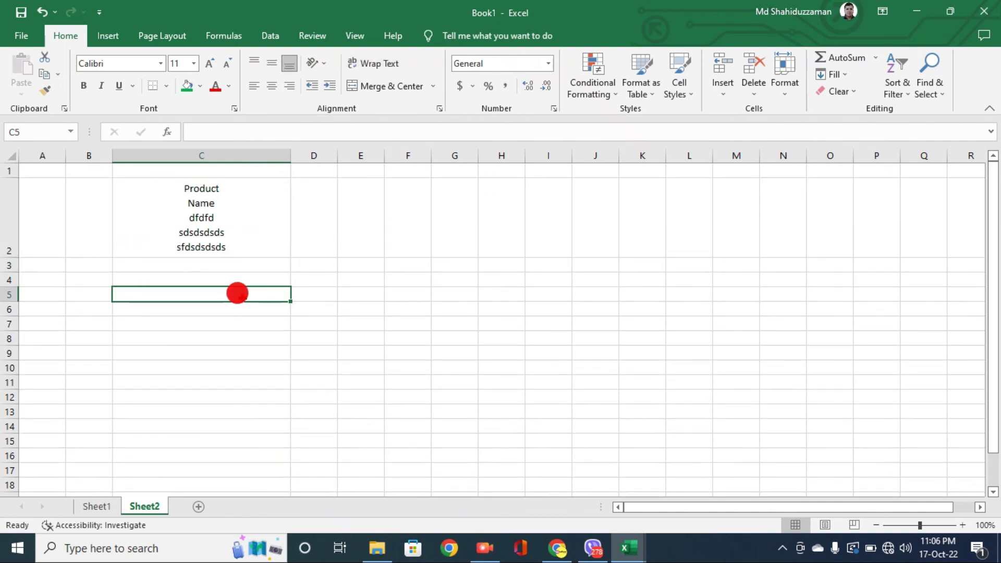